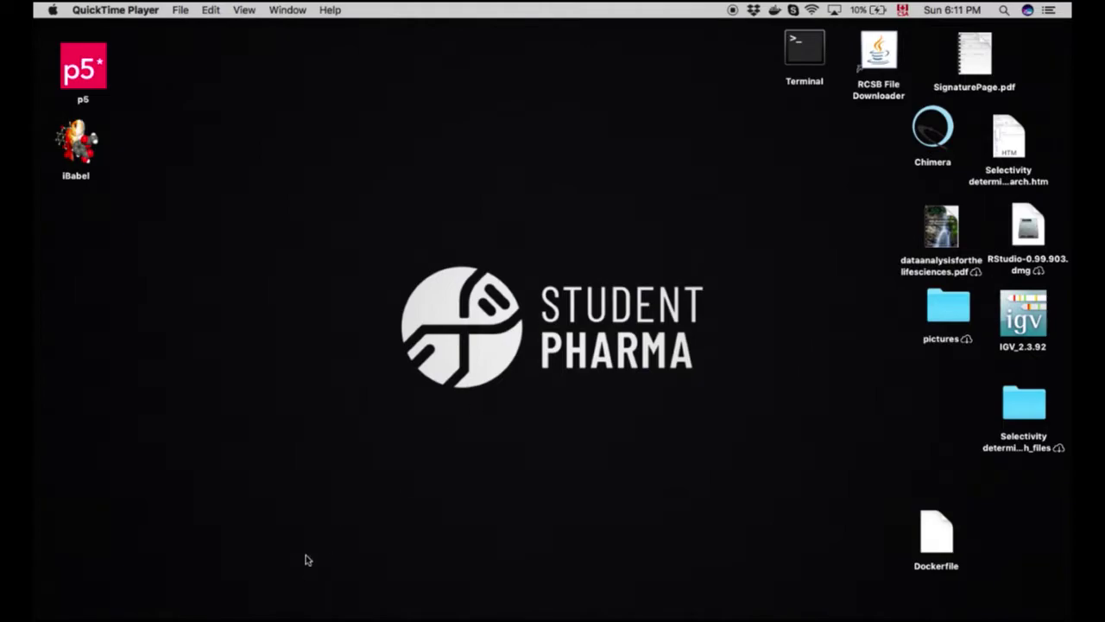
Switch to Chrome and return from the Protein BLAST form to the BLAST home page
click(279, 594)
click(176, 39)
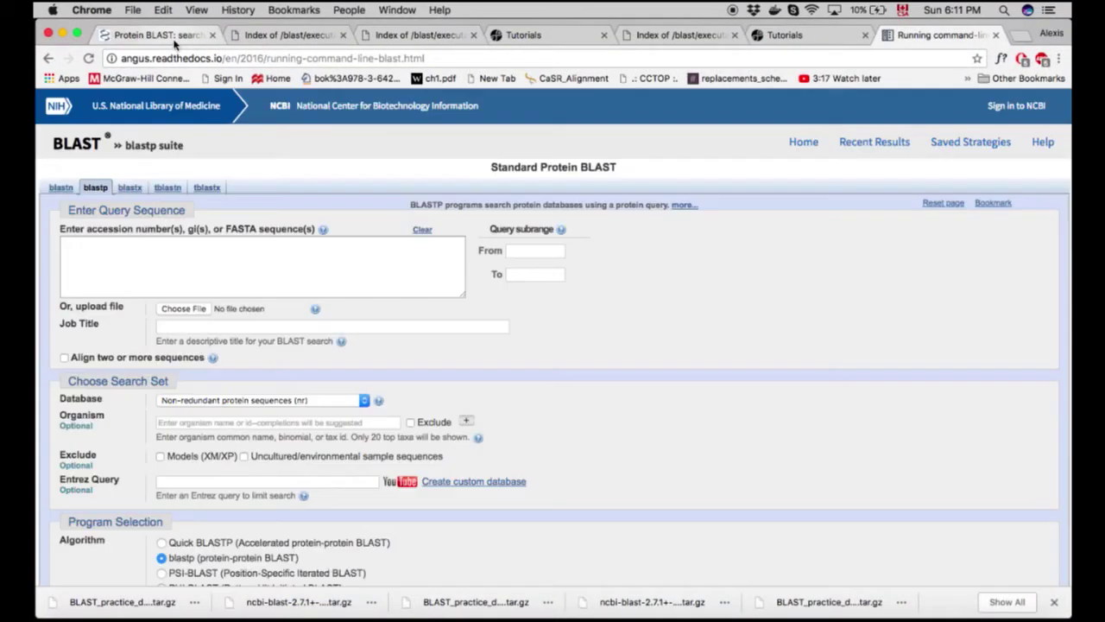
click(50, 58)
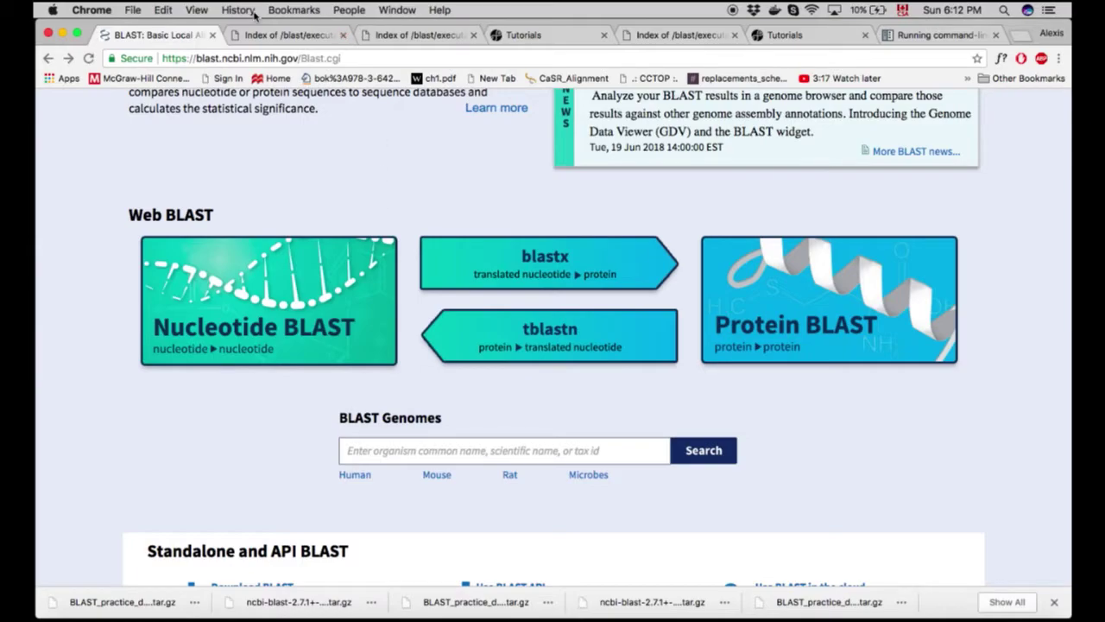
Search the web for "blast+" and download ncbi-blast-2.7.1+-x64-macosx.tar.gz from the NIH page's latest BLAST+ executables directory
click(285, 35)
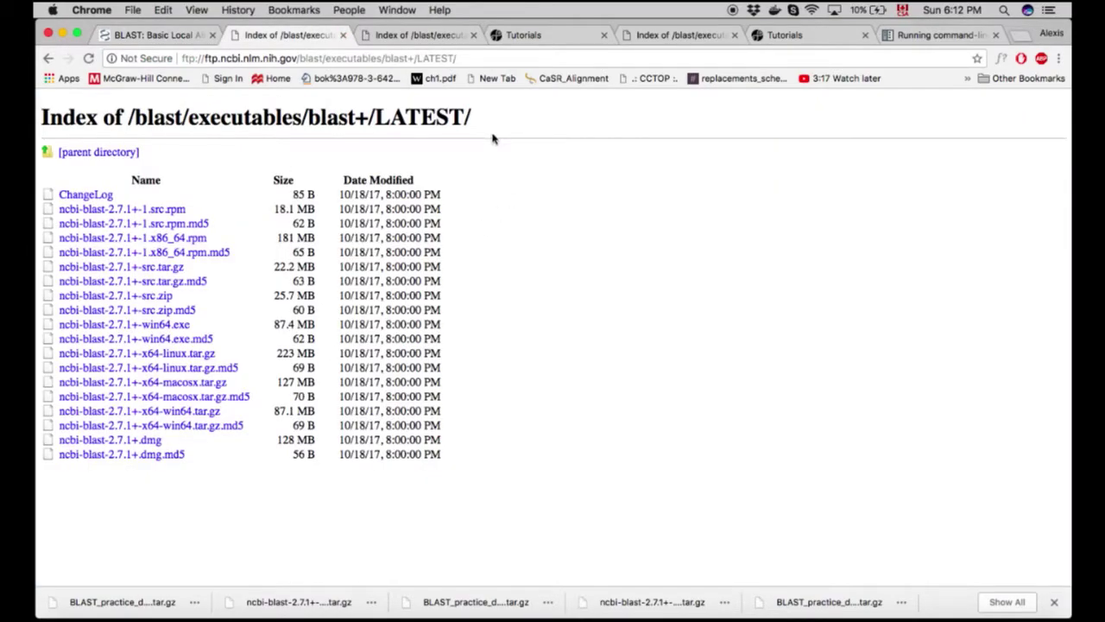
click(339, 61)
text(blast+)
key(BackSpace)
key(Return)
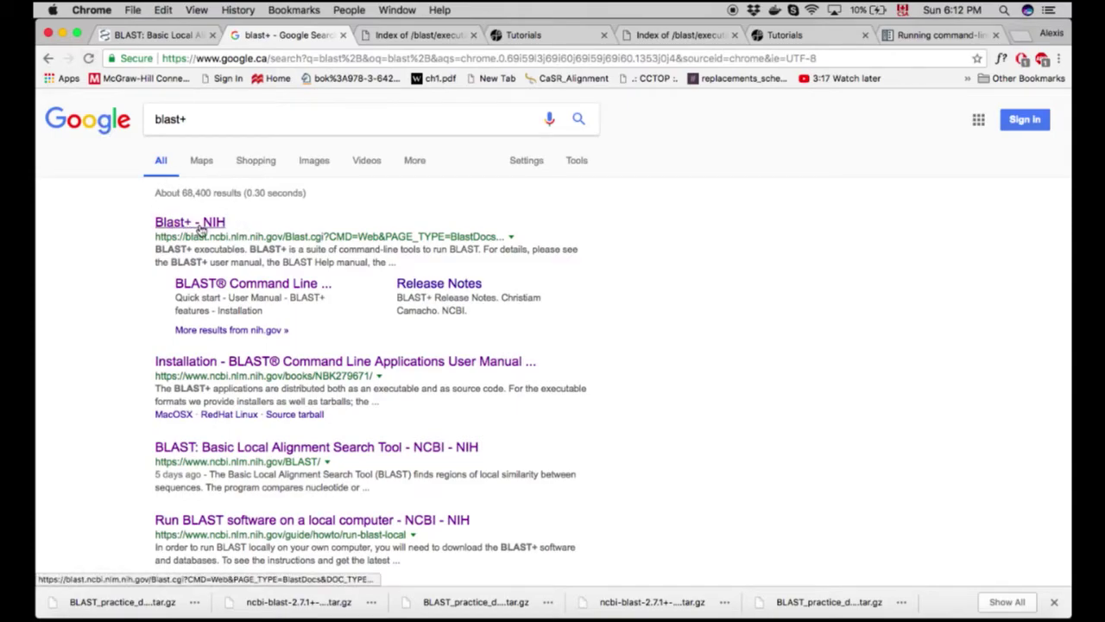
click(217, 226)
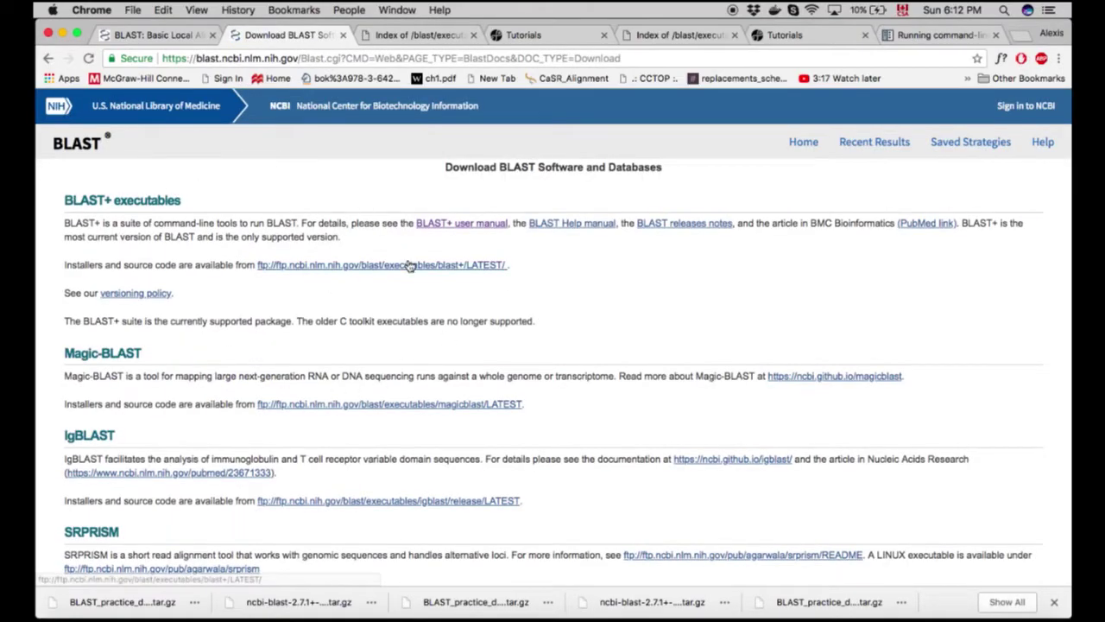
click(410, 266)
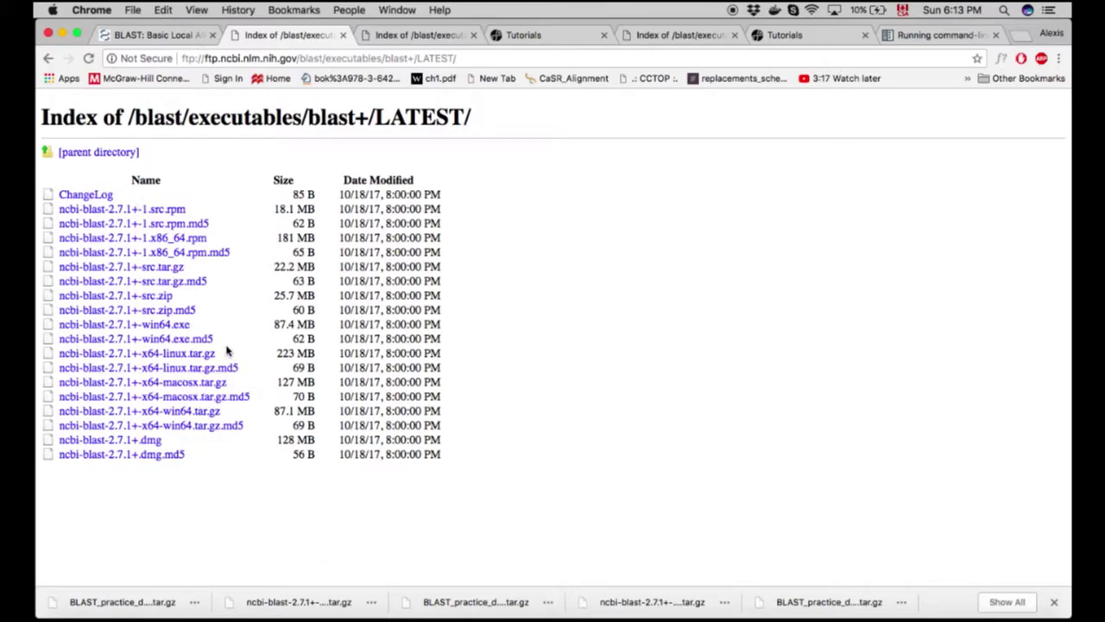
click(204, 384)
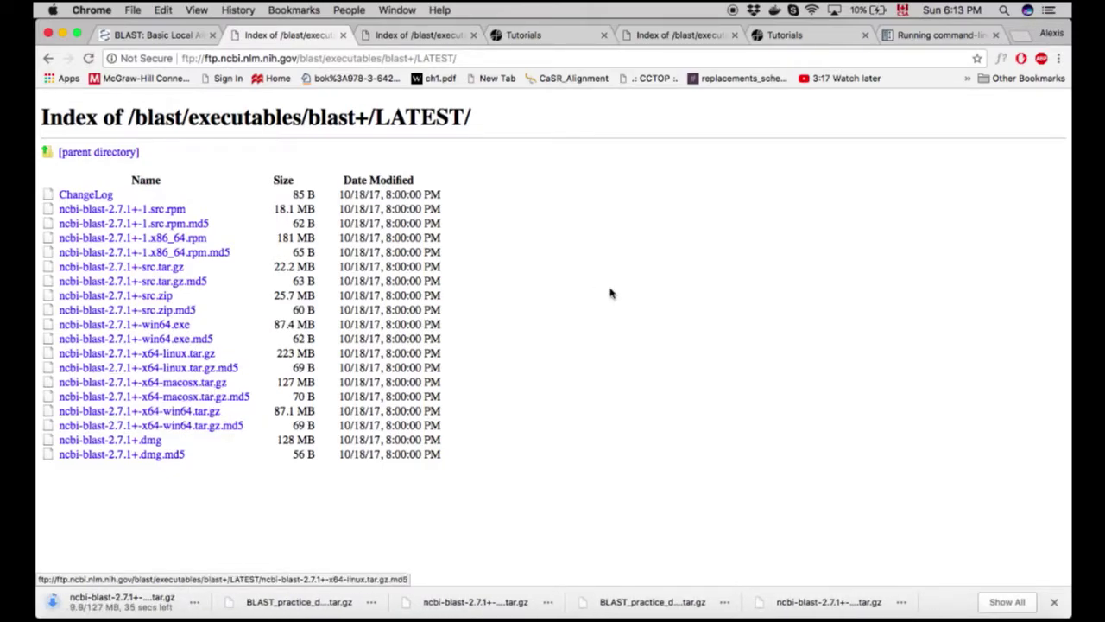
Close the spare Tutorials page beside the command-line BLAST guide and open studentpharma.ca in a new tab
click(865, 35)
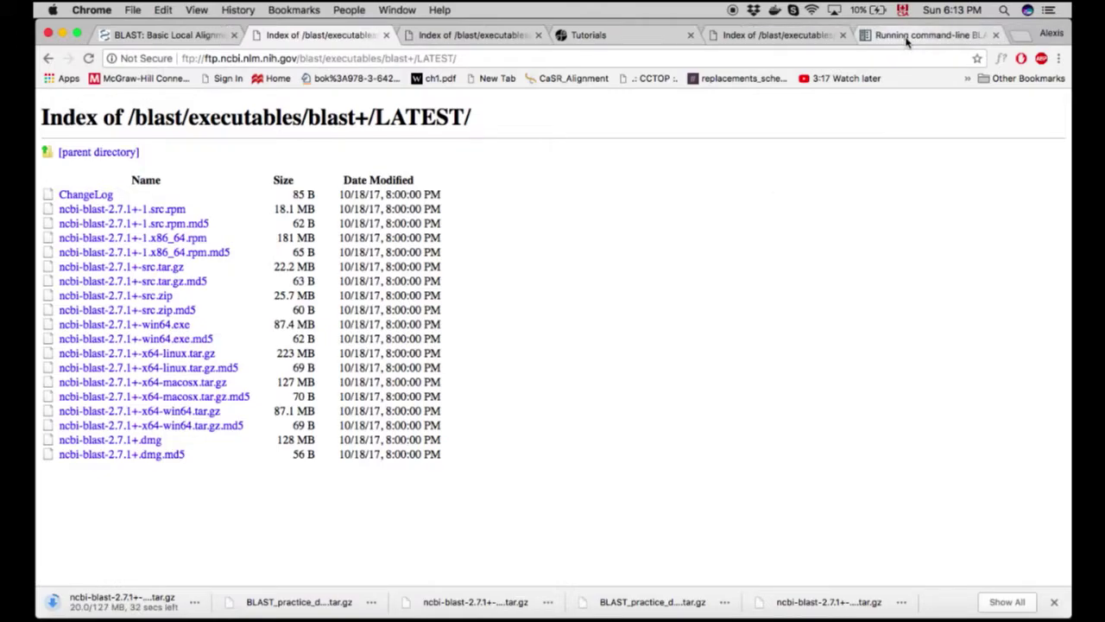
click(1017, 38)
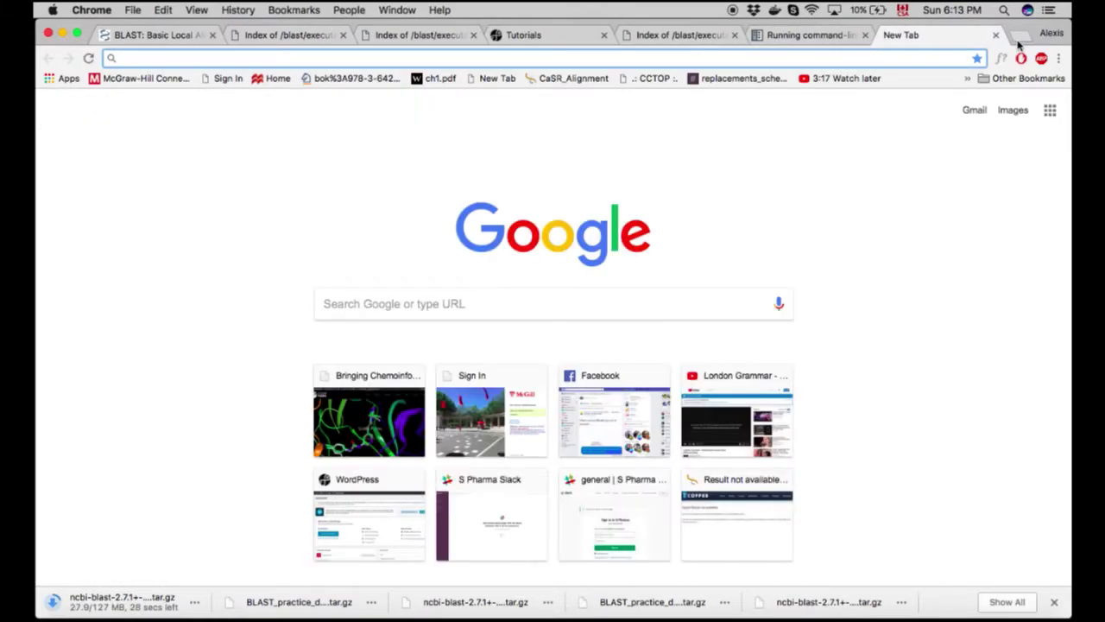
text(sta)
key(BackSpace)
key(BackSpace)
text(u)
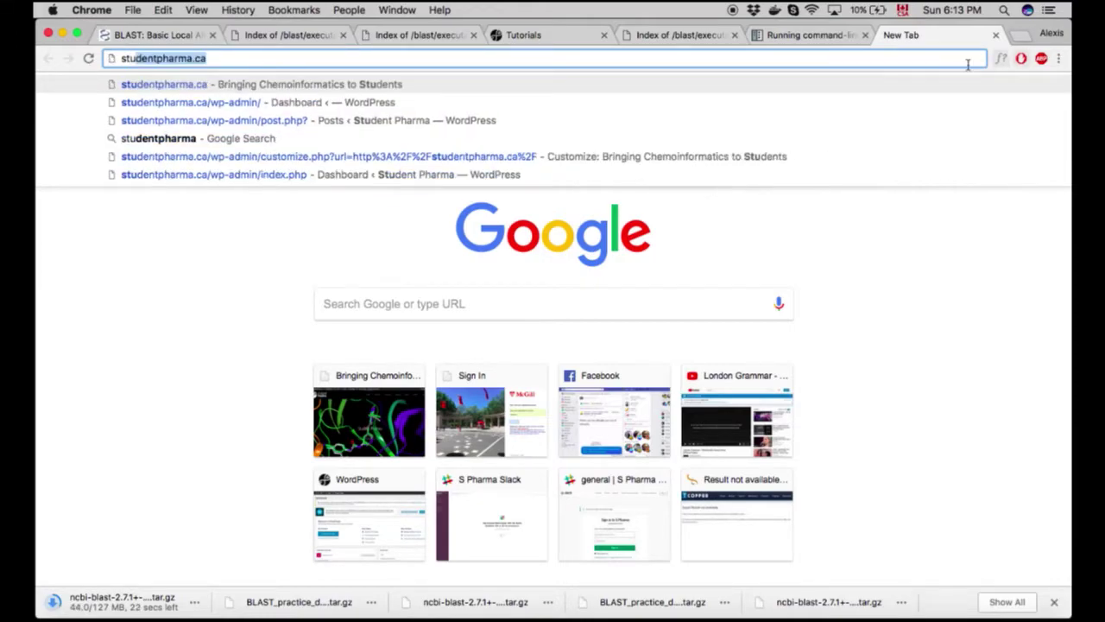
text(due)
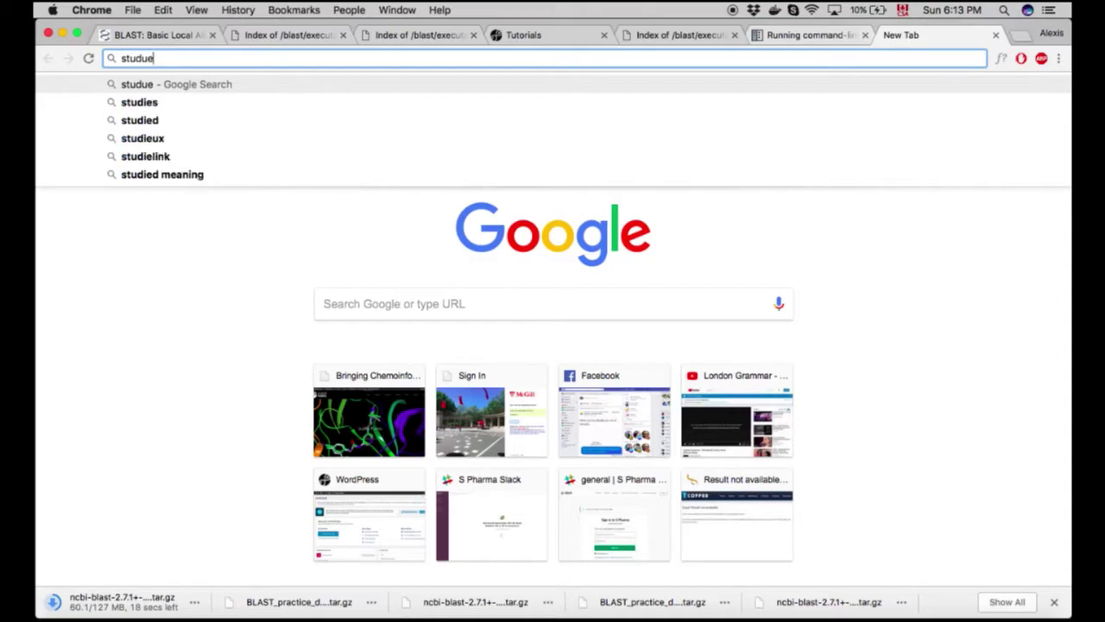
key(BackSpace)
key(BackSpace)
text(ent)
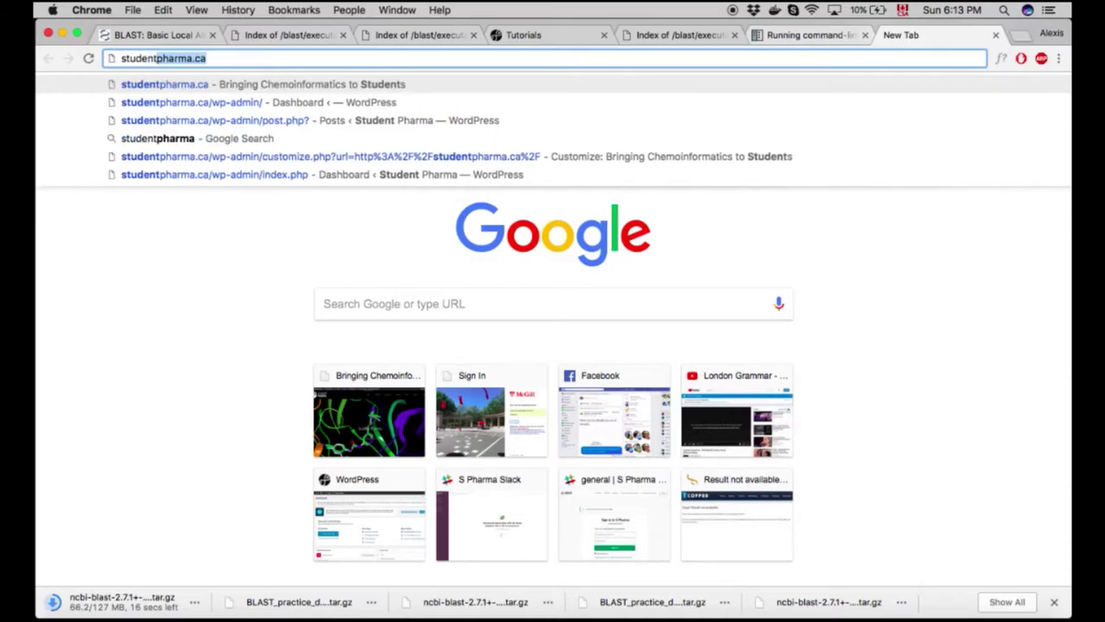
key(Return)
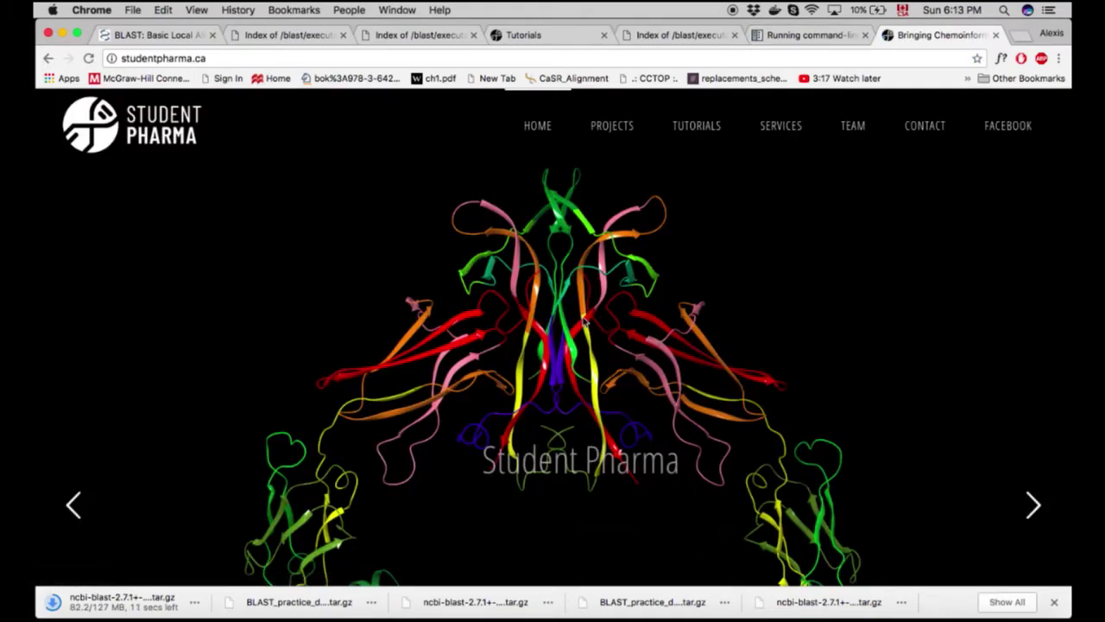
Download the BLAST practice data from the Student Pharma site's tutorials page
scroll(587, 322, down, 5)
scroll(586, 322, up, 5)
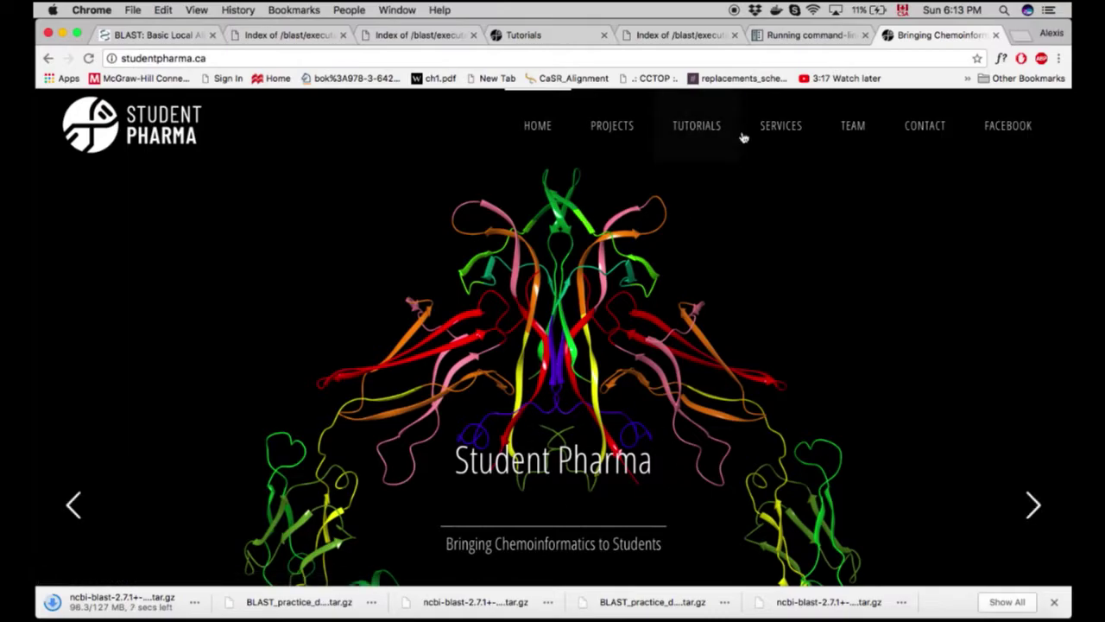
click(693, 127)
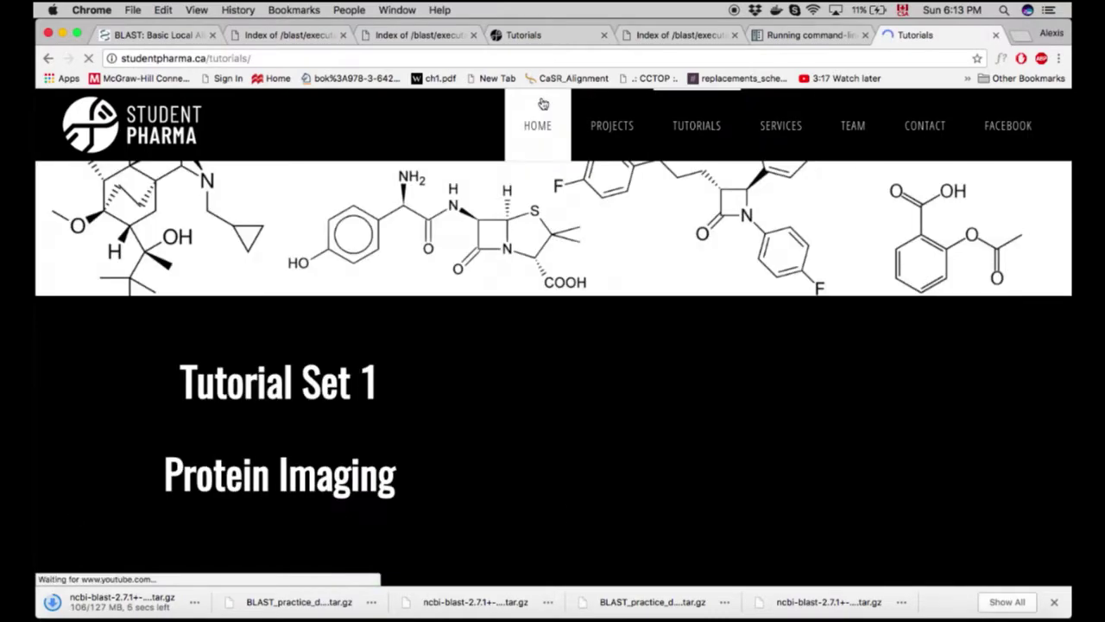
scroll(559, 399, down, 3)
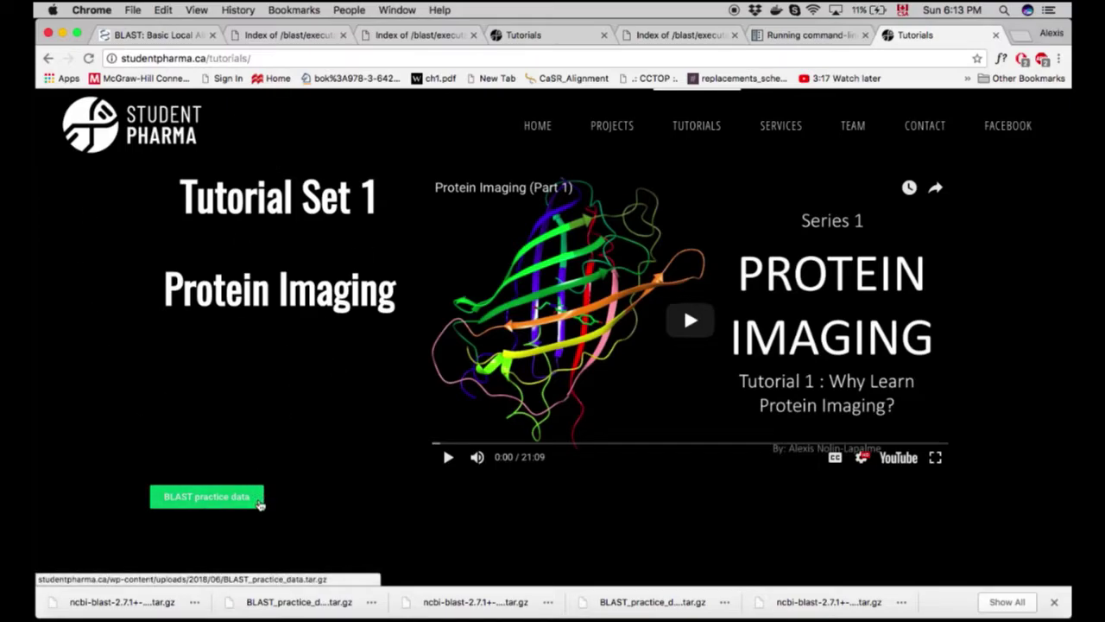
click(260, 504)
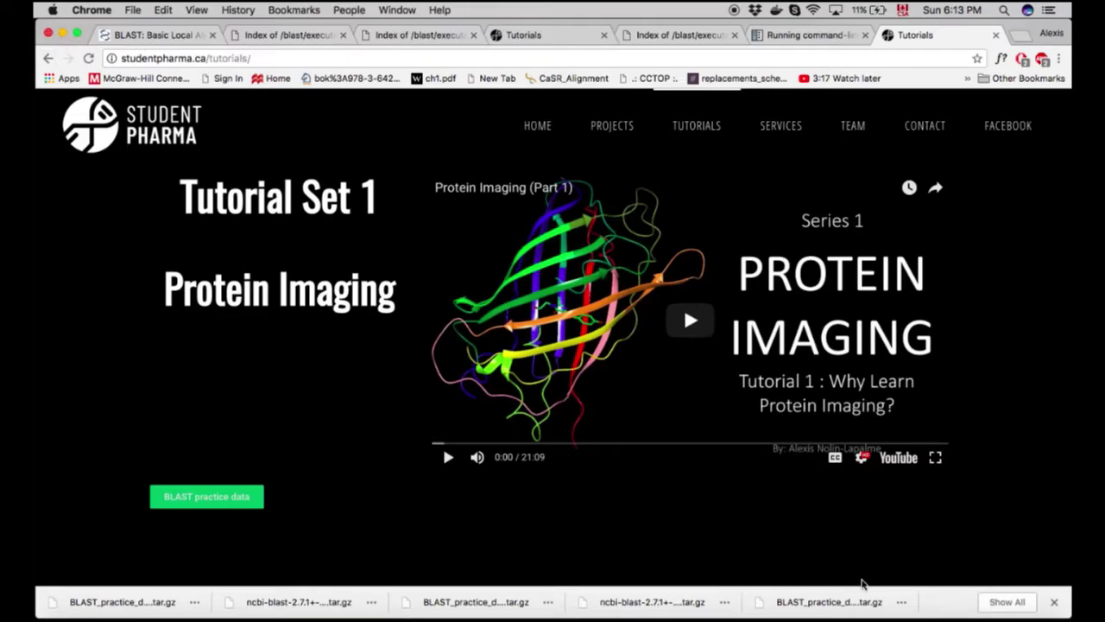
Switch to iTerm, make its window full screen and clear the terminal output
mouse_move(881, 591)
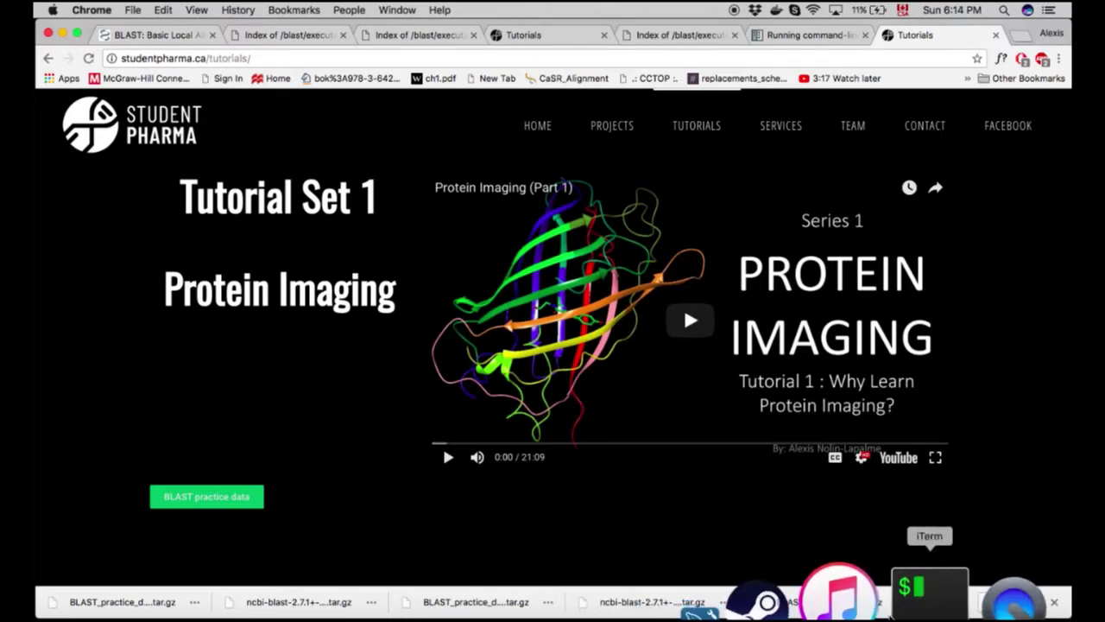
click(889, 592)
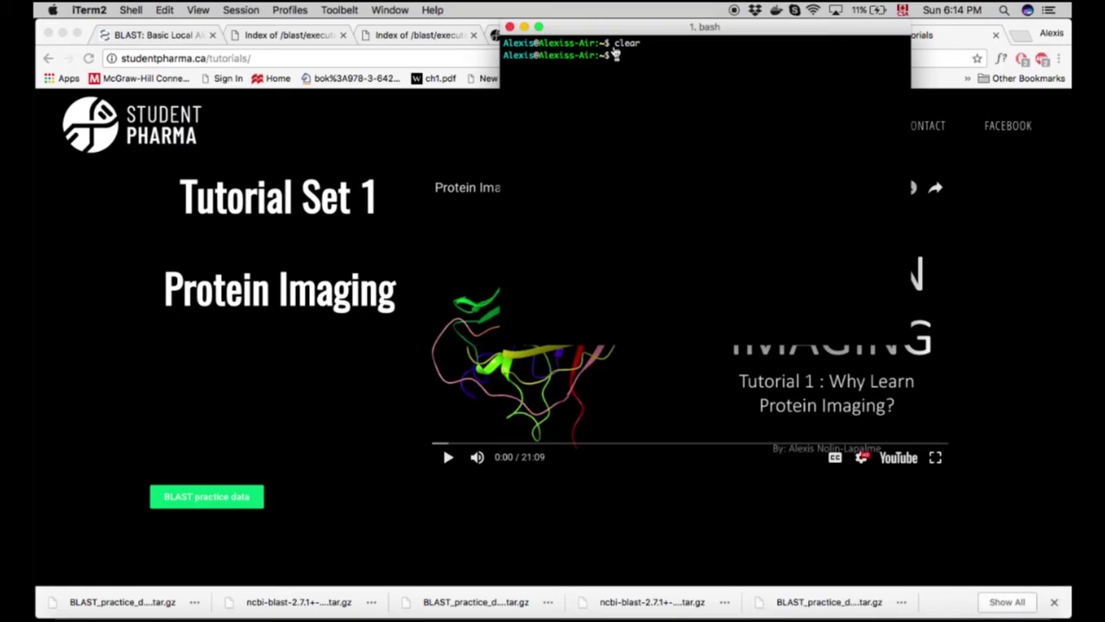
click(538, 28)
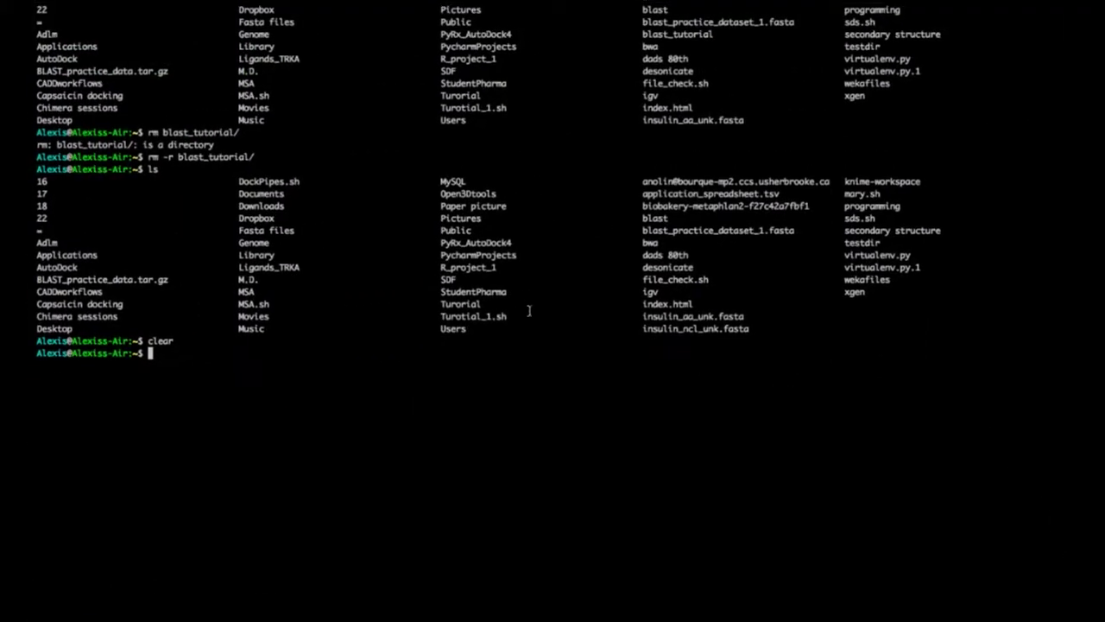
text(clear)
key(Return)
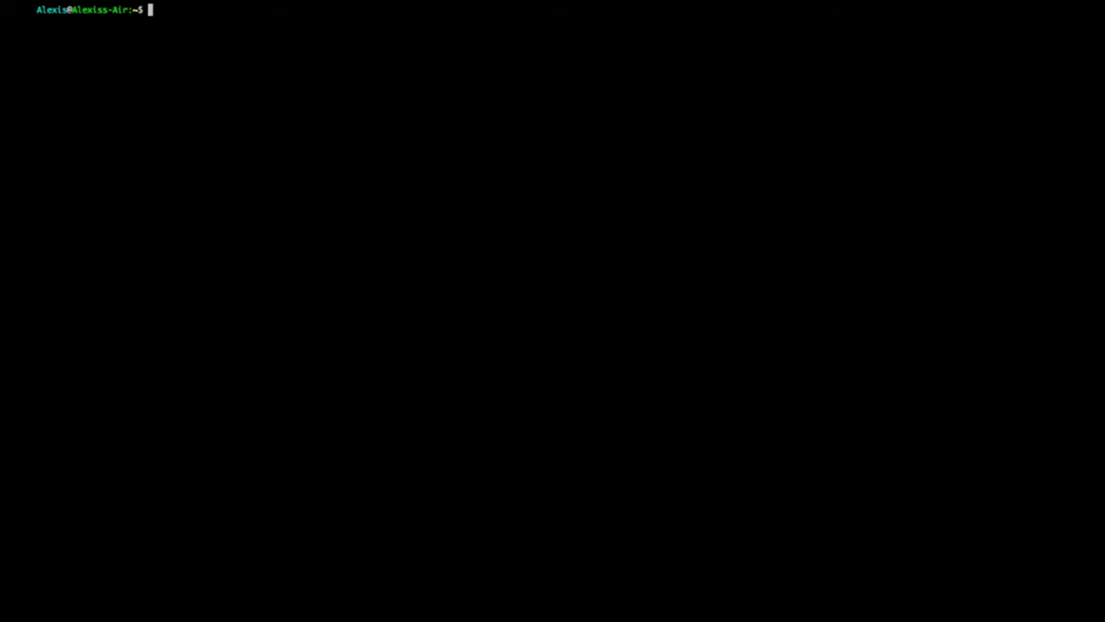
Move ncbi-blast-2.7.1+-x64-macosx.tar.gz from Downloads into the current home directory
text(mv Dow)
key(Tab)
text(ncb)
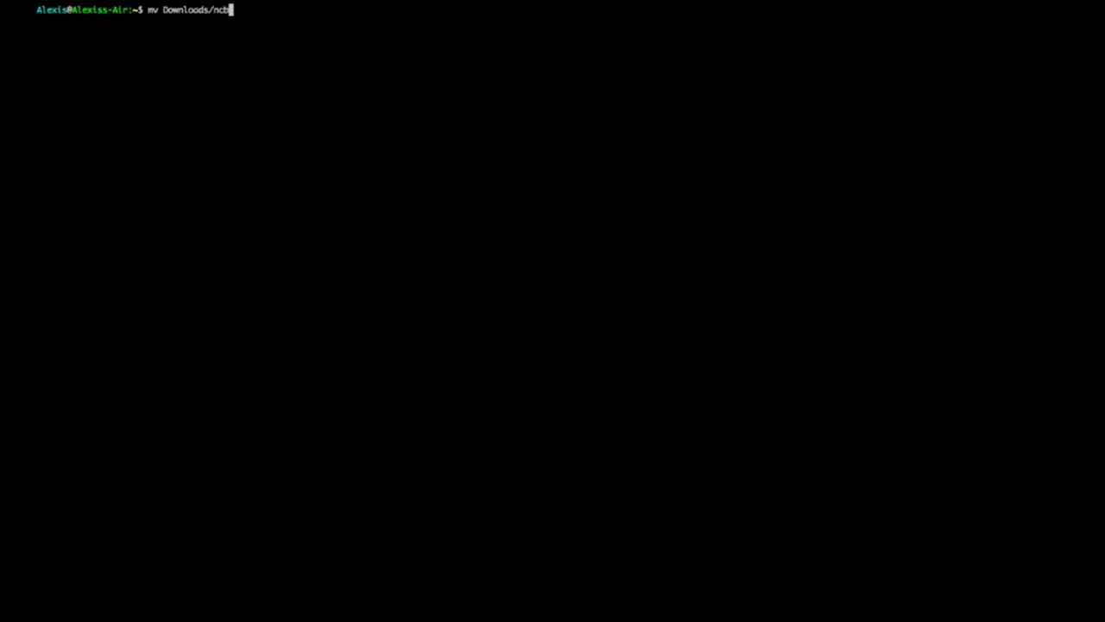
text(i-b)
key(Tab)
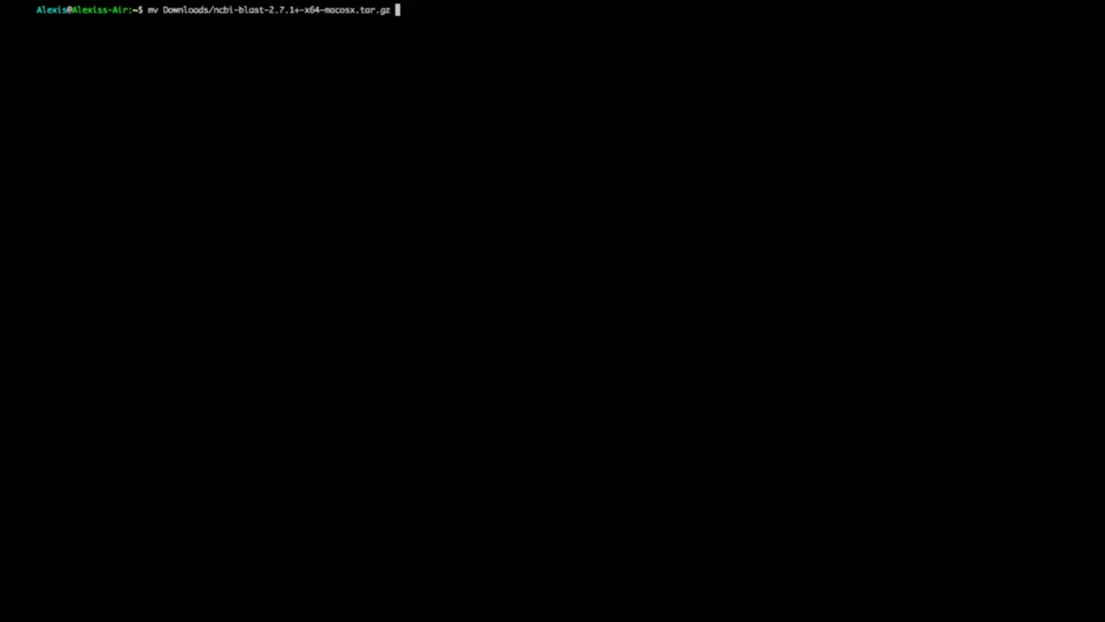
text(.)
key(Return)
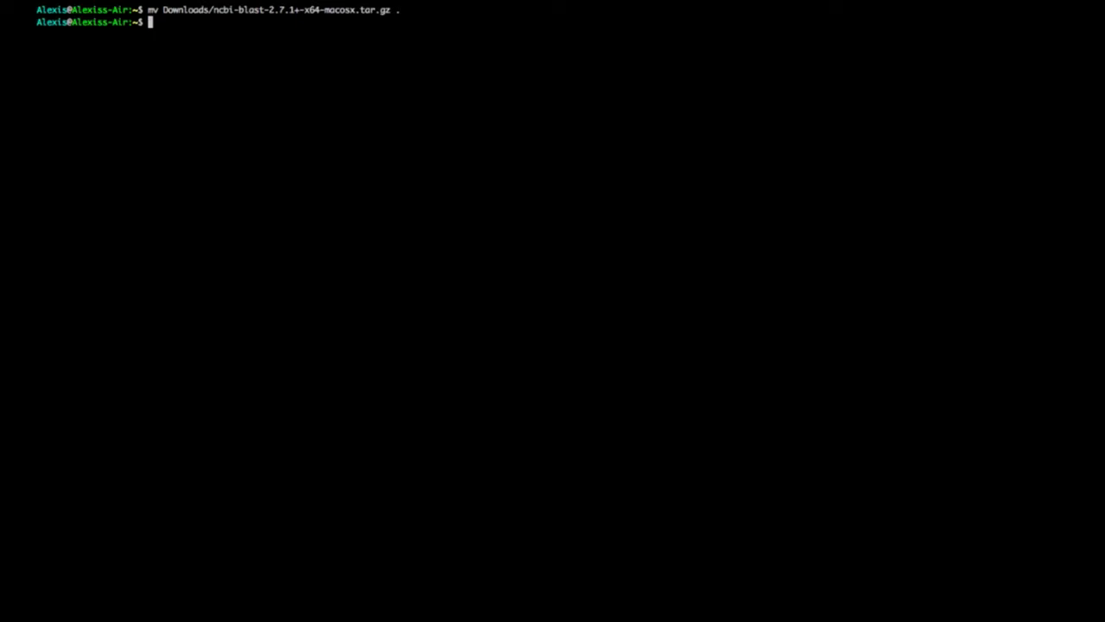
Extract ncbi-blast-2.7.1+-x64-macosx.tar.gz using tar -xvf
text(tar -xvf ncbi-b)
key(Tab)
key(Return)
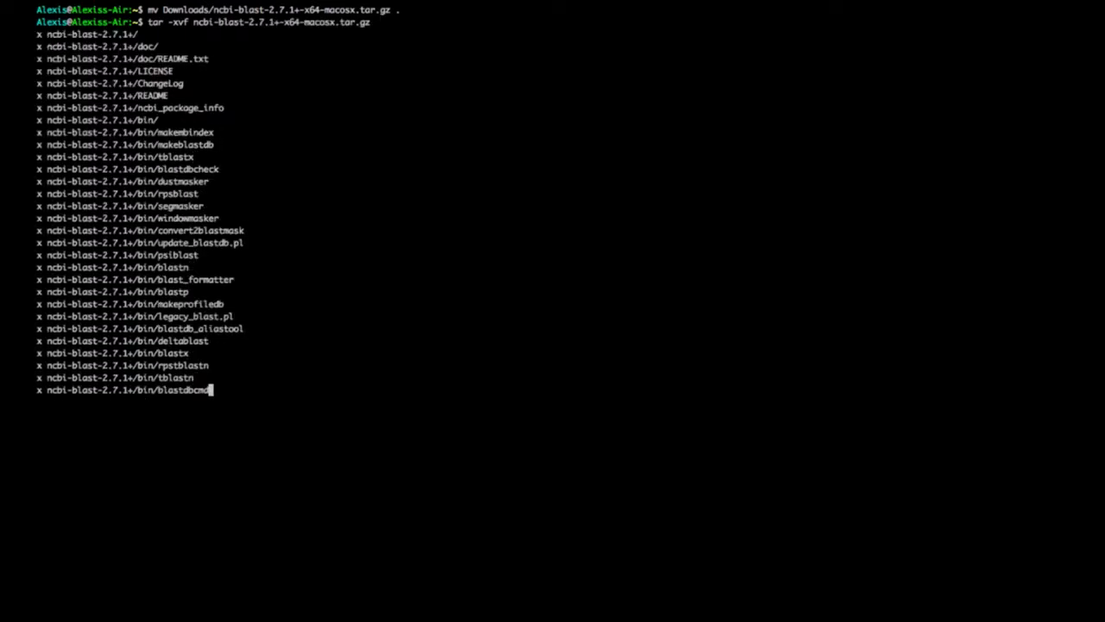
Delete the ncbi-blast-2.7.1+-x64-macosx.tar.gz archive from the home directory
text(rm )
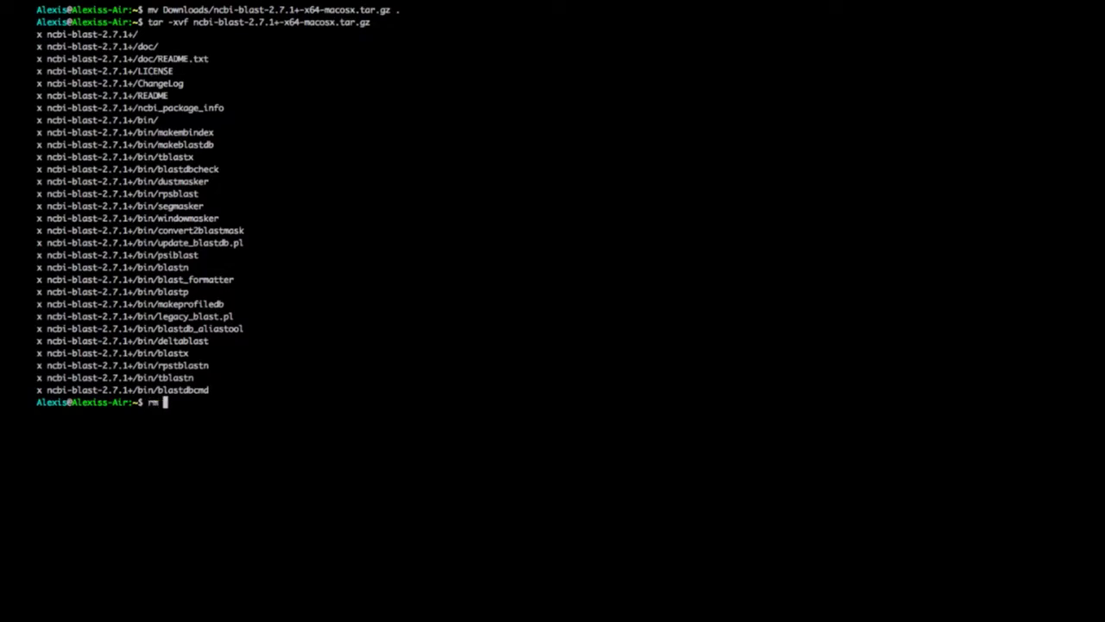
text(ncbi)
key(Tab)
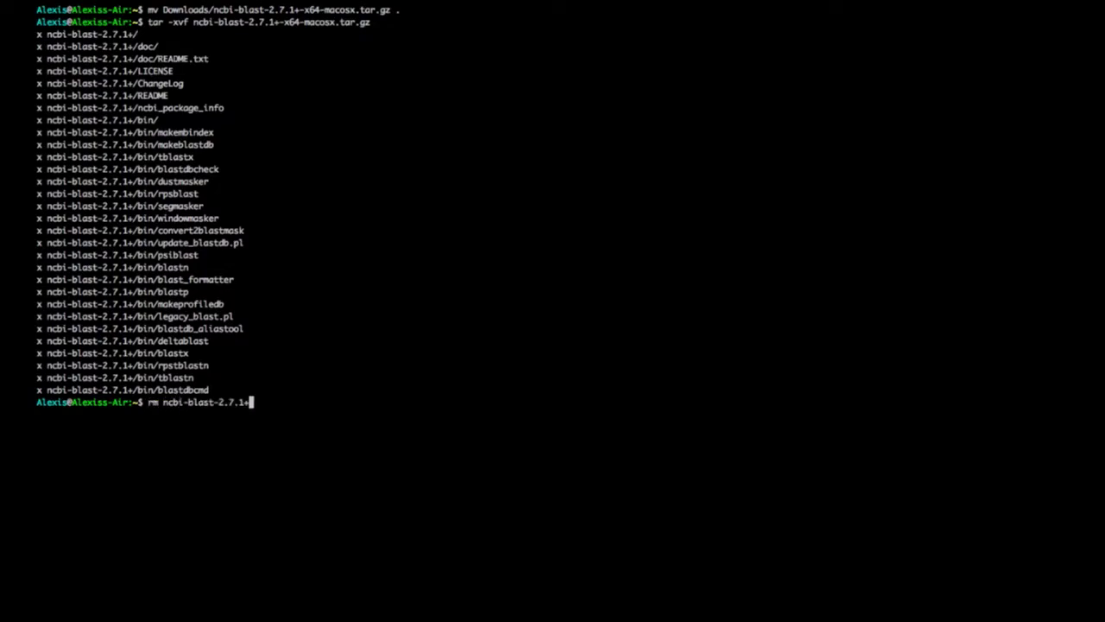
text(-)
key(Tab)
key(Return)
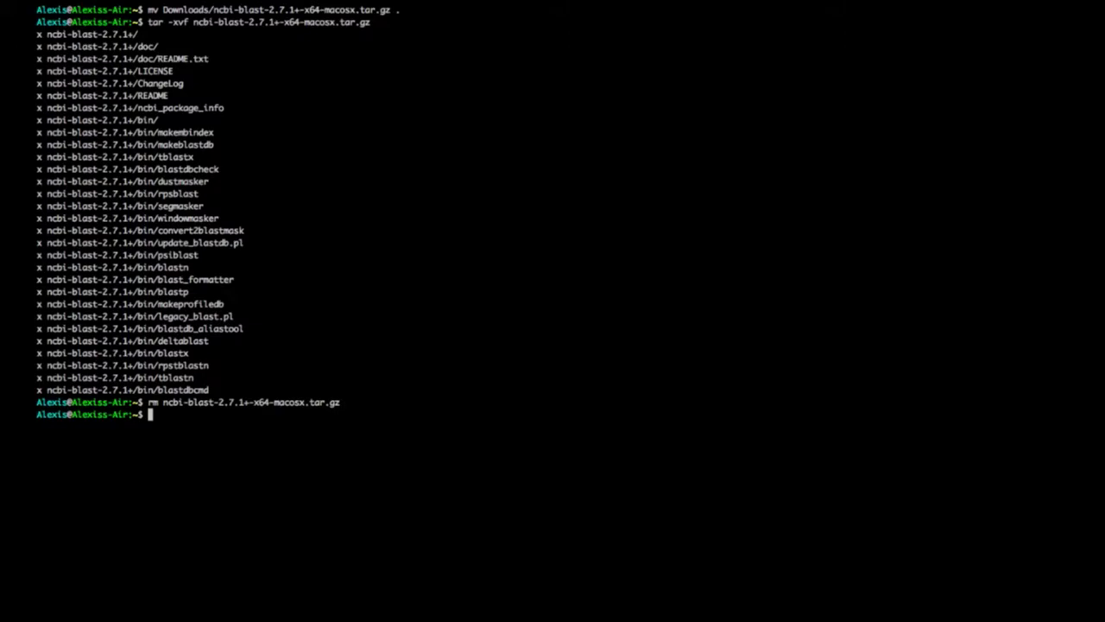
Rename the extracted ncbi-blast-2.7.1+ folder to tutorial_blast
text(mv n)
key(Tab)
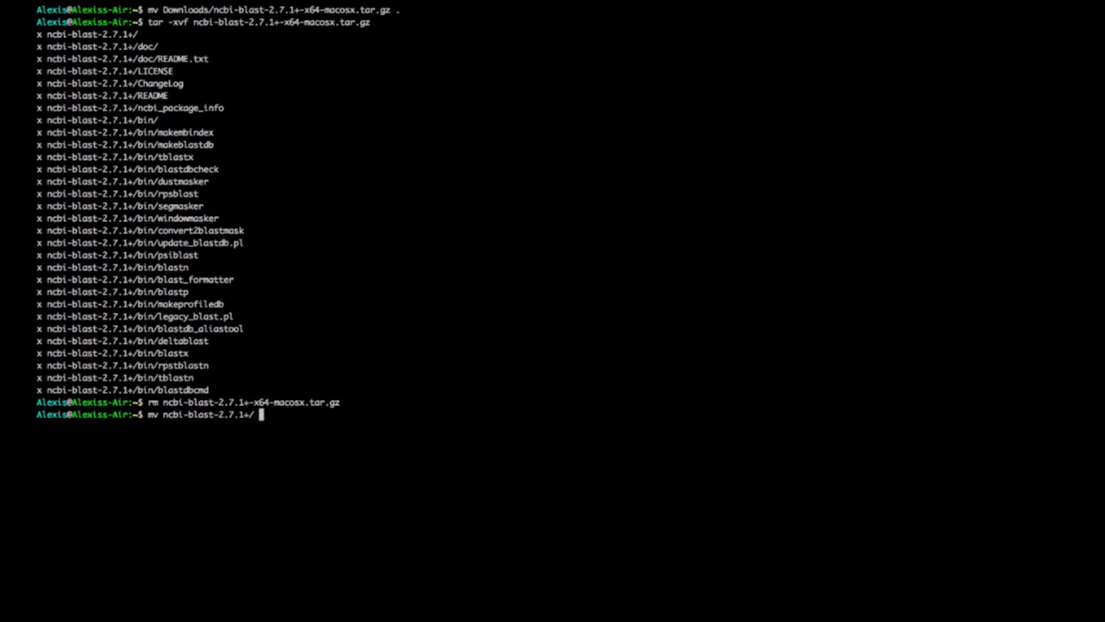
text(tutorial)
text(_blast)
key(Return)
Change into the tutorial_blast directory and list its contents
text(cd tu)
key(Tab)
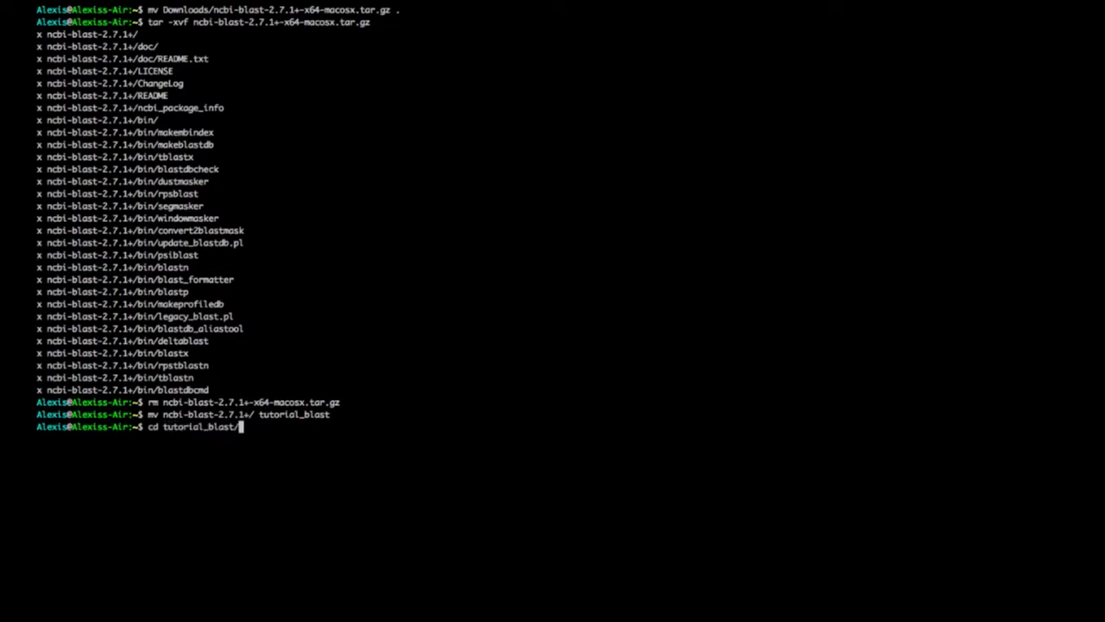
key(Return)
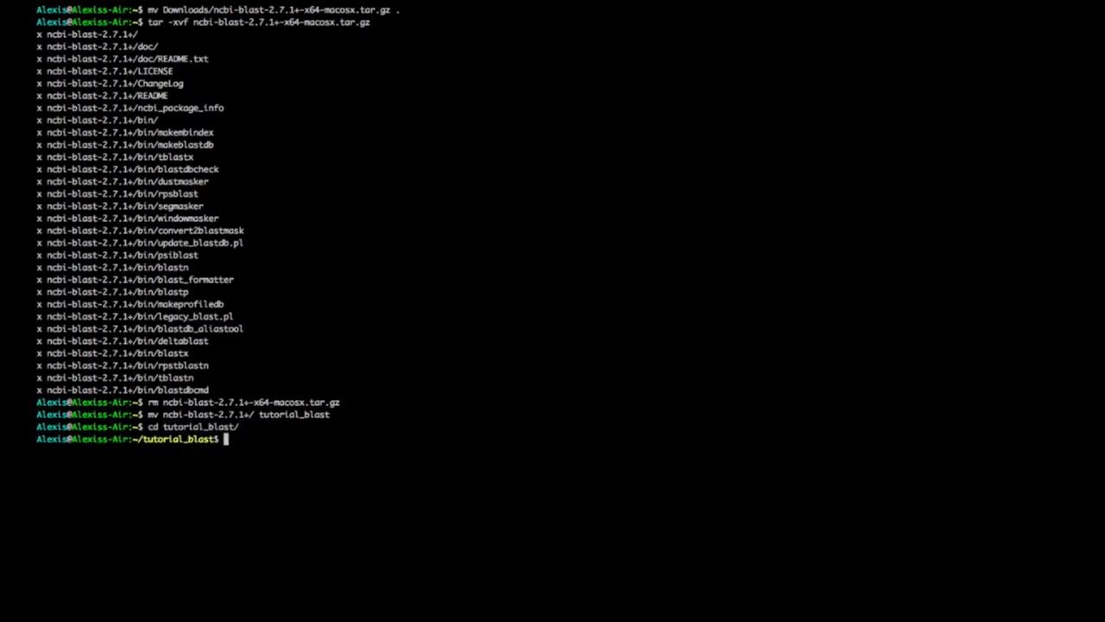
text(ls)
key(Return)
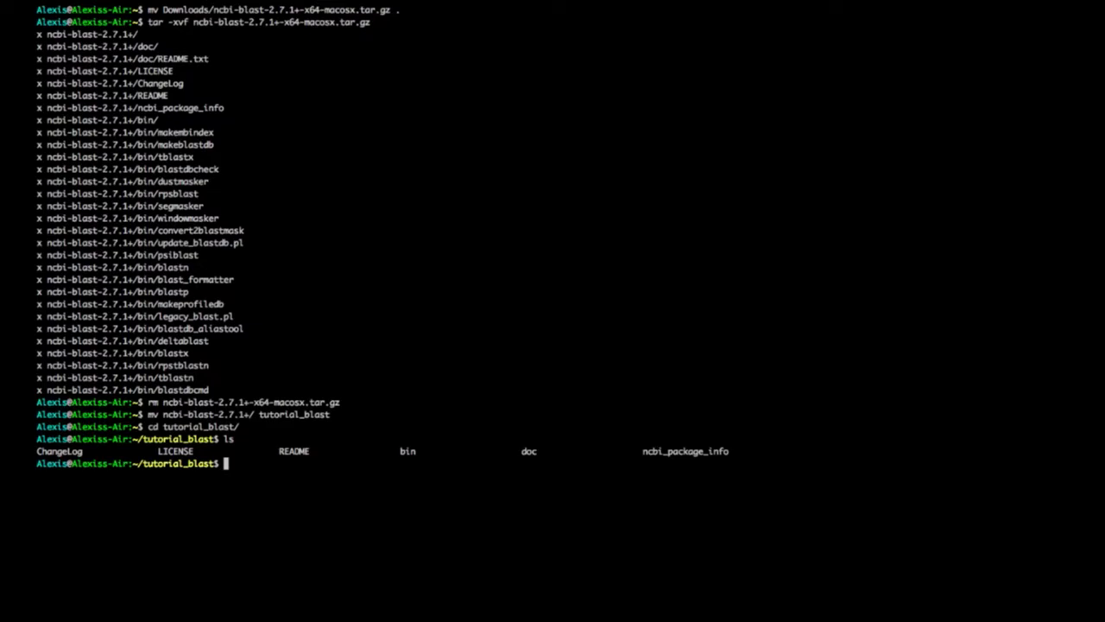
Change into the bin subdirectory and list the BLAST executables
text(cd bin/)
key(Return)
text(ls)
key(Return)
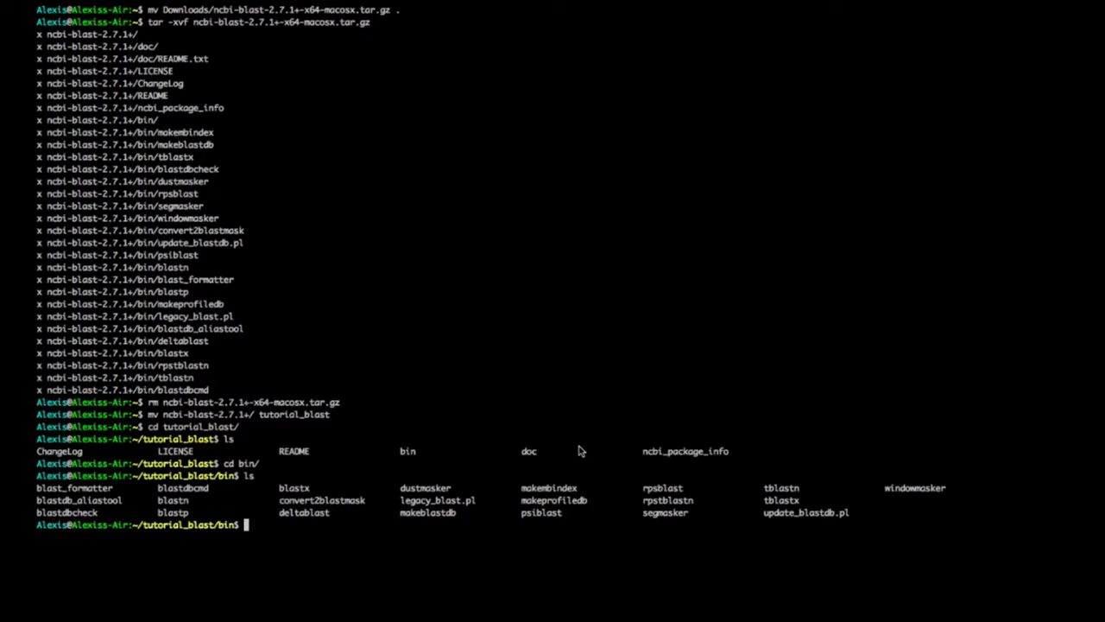
Print the full path of the current bin directory and begin a PATH= assignment with that path
text(pwd)
key(Return)
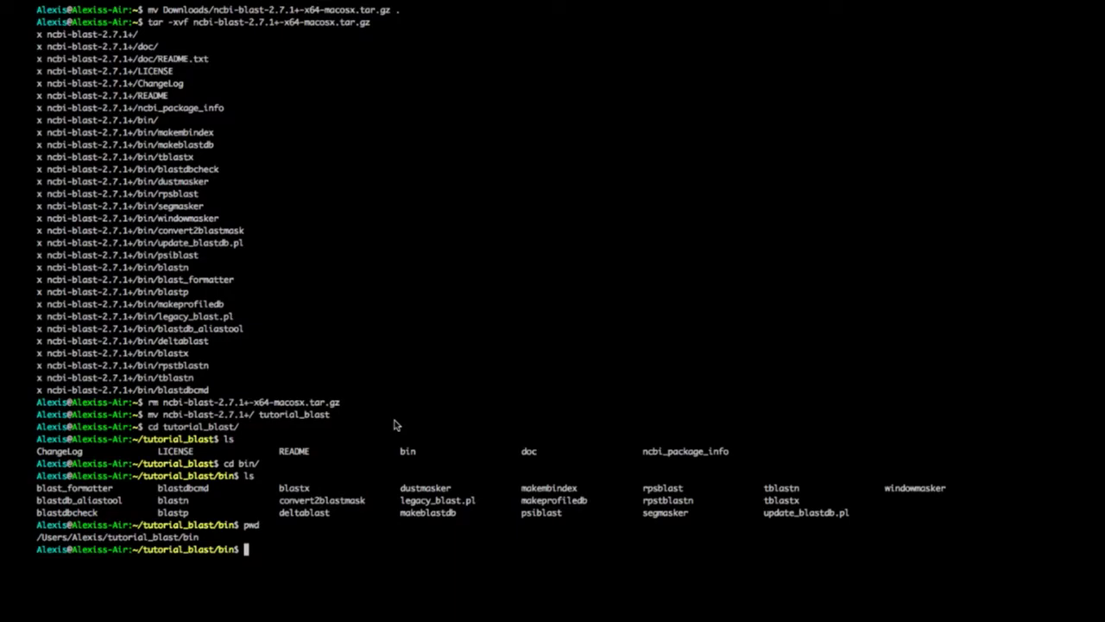
text(PATH=)
double_click(184, 538)
text(/Users/Alexis/tutorial_blast/bin)
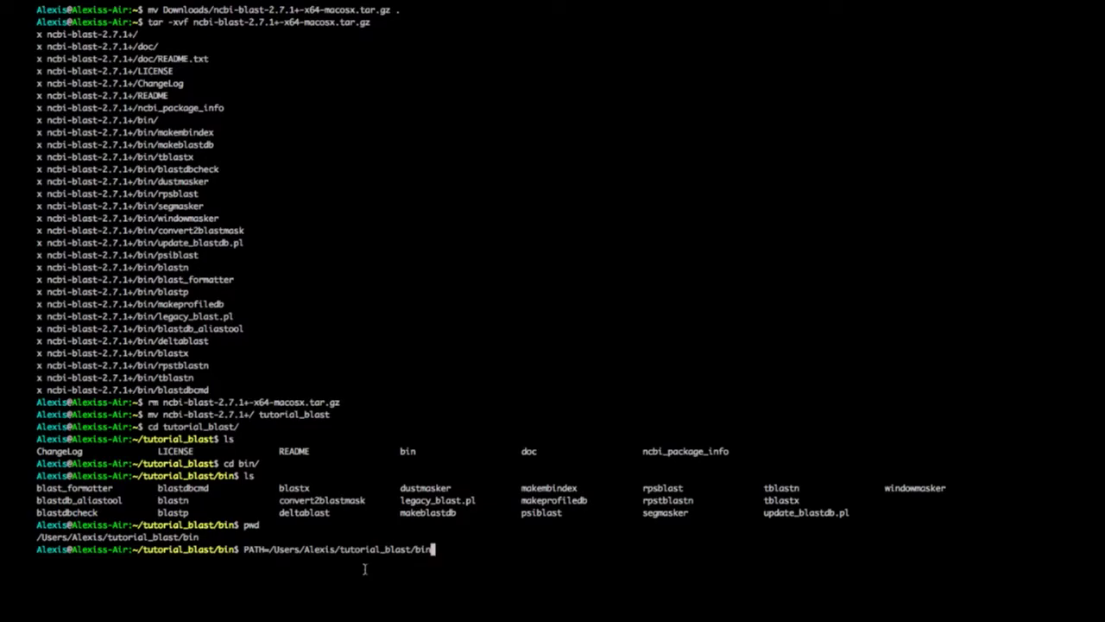
Complete the PATH assignment by appending :${PATH} after the tutorial_blast/bin path, and run it
text(:$PATH)
key(Left)
key(Left)
key(Left)
key(Left)
key(Right)
key(Right)
key(Delete)
key(Delete)
key(BackSpace)
key(BackSpace)
text({})
key(Left)
text(PATH)
key(Return)
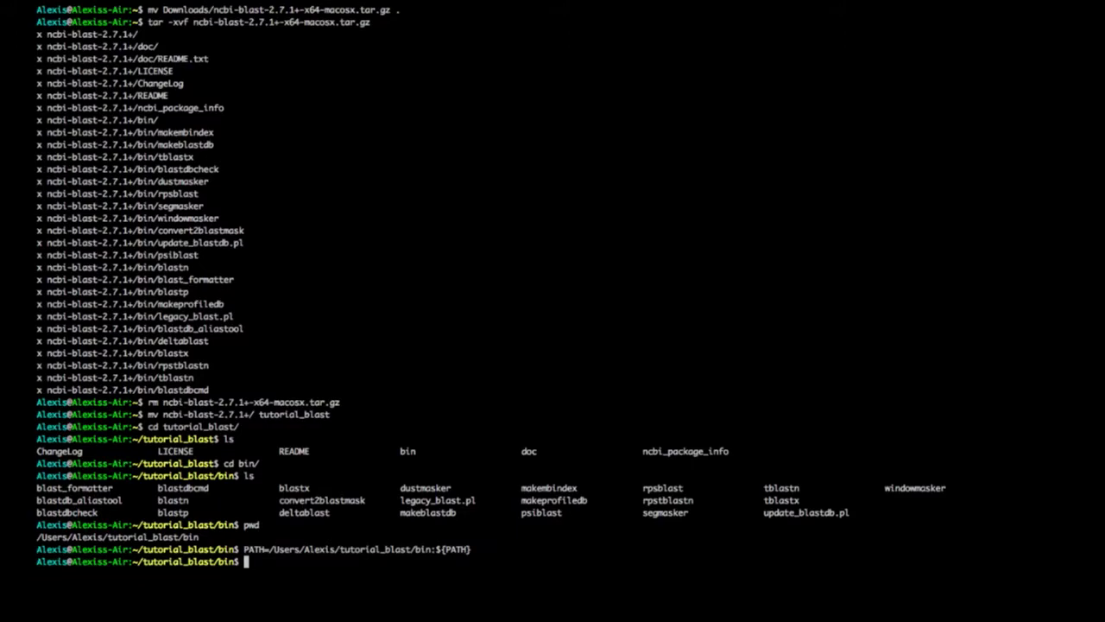
Return to the home directory and list the available commands beginning with bl to check the new PATH
text(cd)
key(Return)
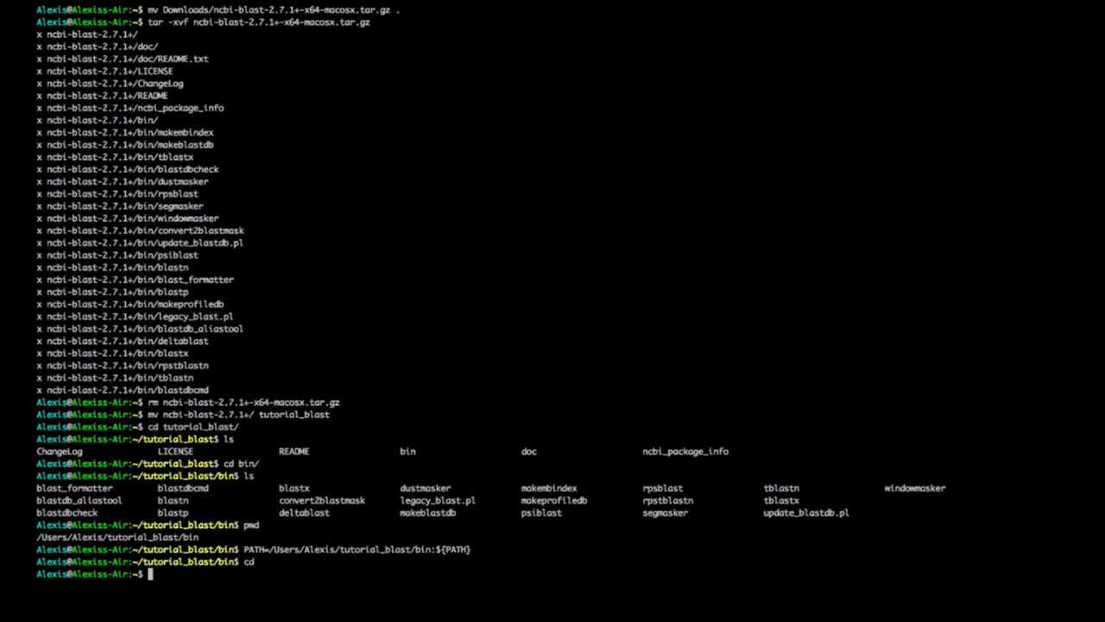
text(bl)
key(Tab)
key(Tab)
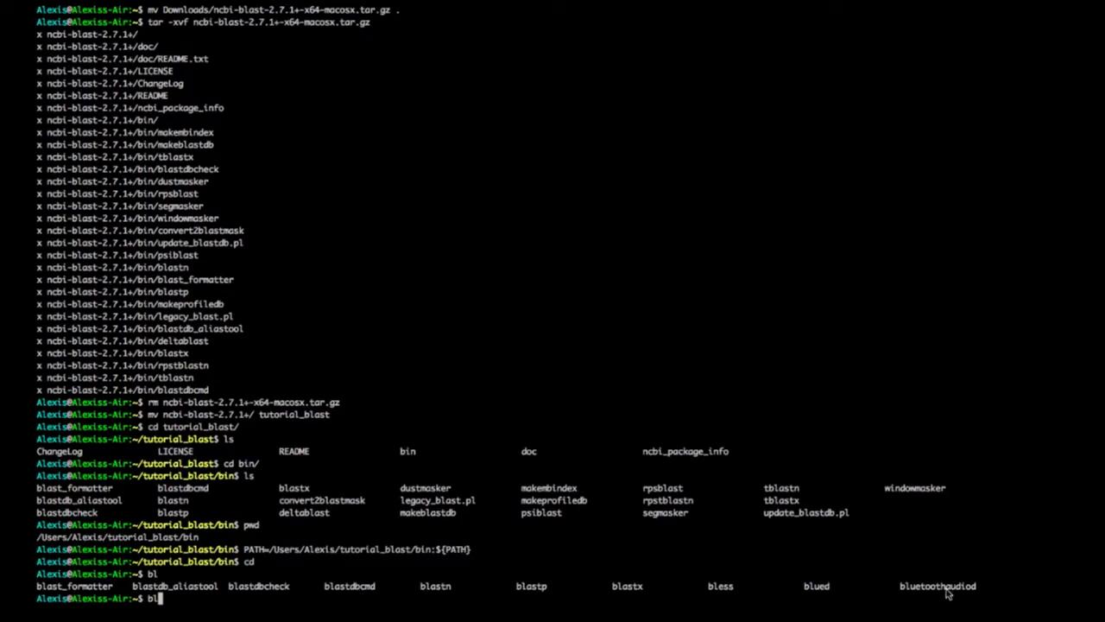
drag(247, 547, 468, 547)
click(345, 609)
key(BackSpace)
key(BackSpace)
List the home directory and extract BLAST_practice_data.tar.gz there with tar -xvf
text(ls)
key(Return)
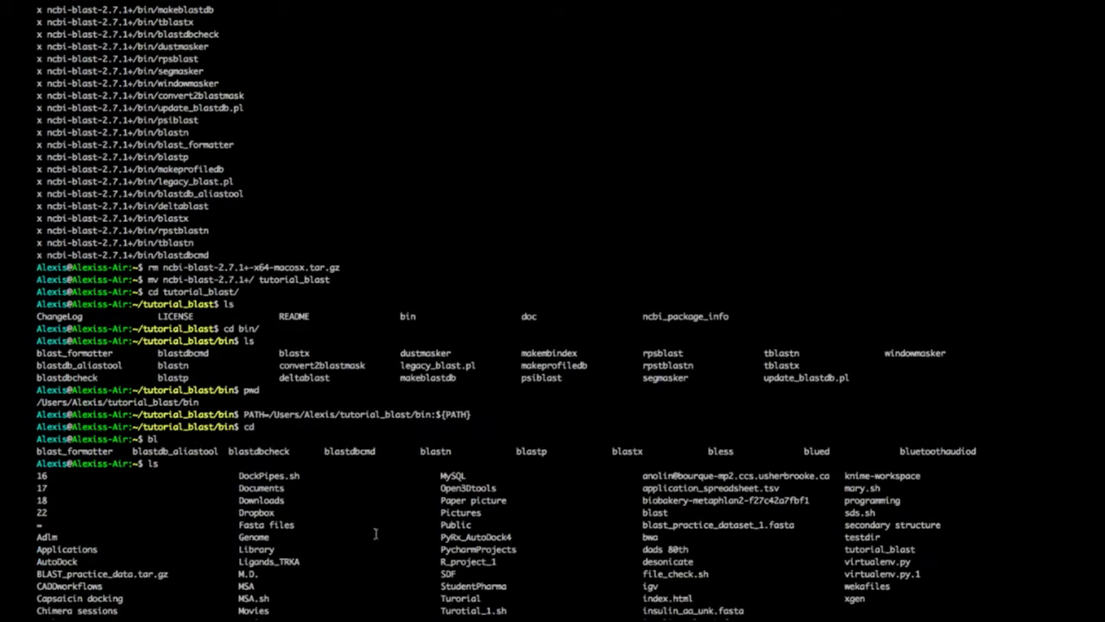
triple_click(63, 575)
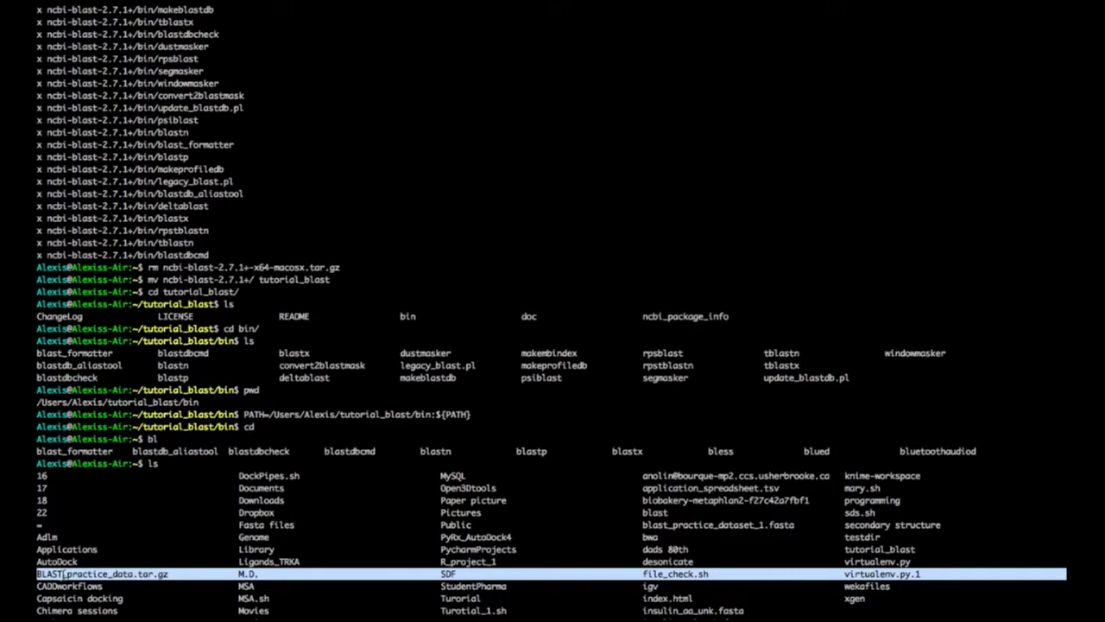
click(139, 577)
double_click(89, 573)
click(46, 577)
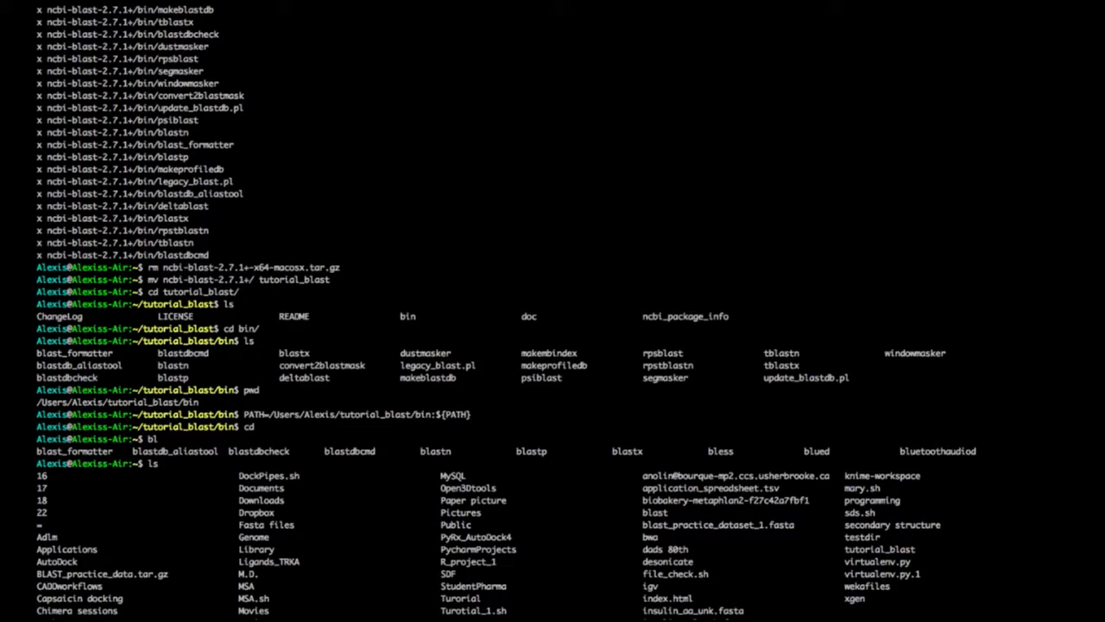
key(Return)
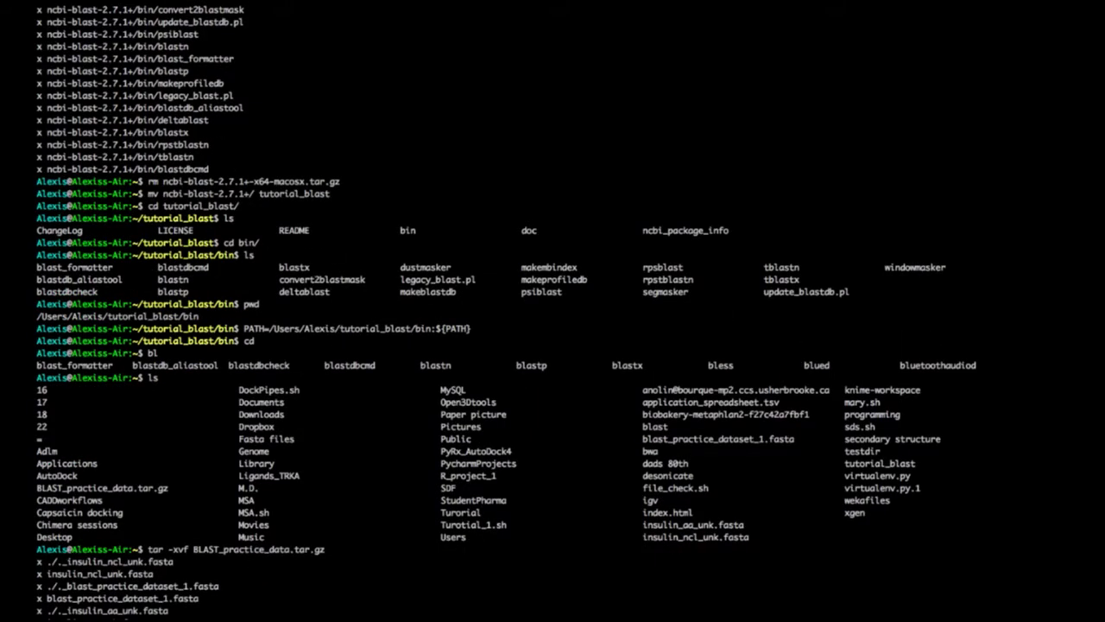
List the home directory again and locate the extracted practice dataset and unknown insulin FASTA files
text(ls)
key(Return)
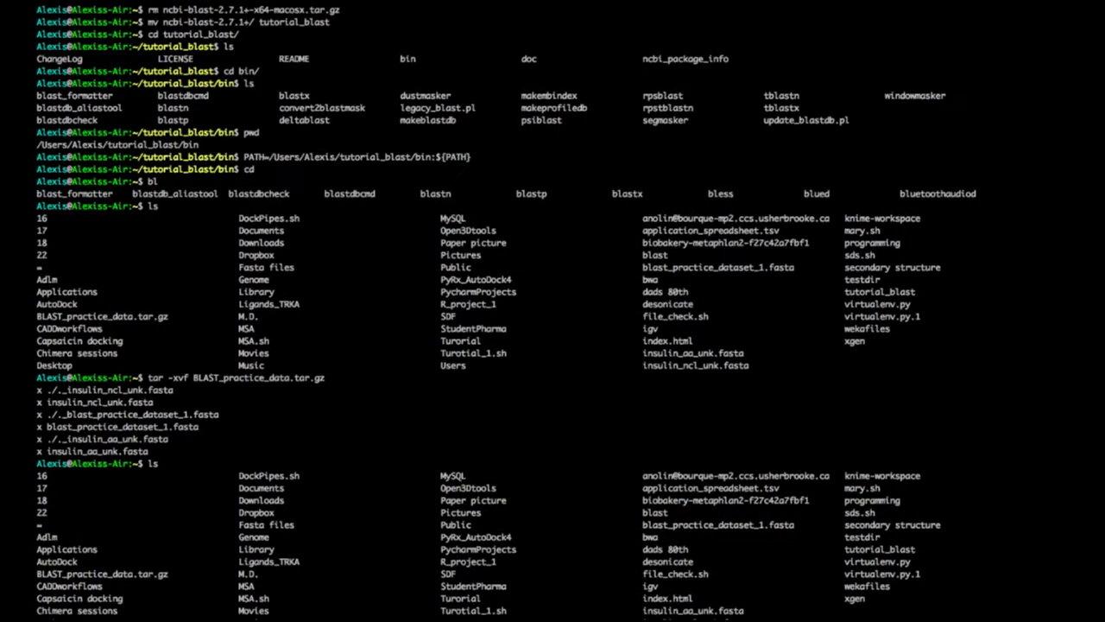
double_click(724, 527)
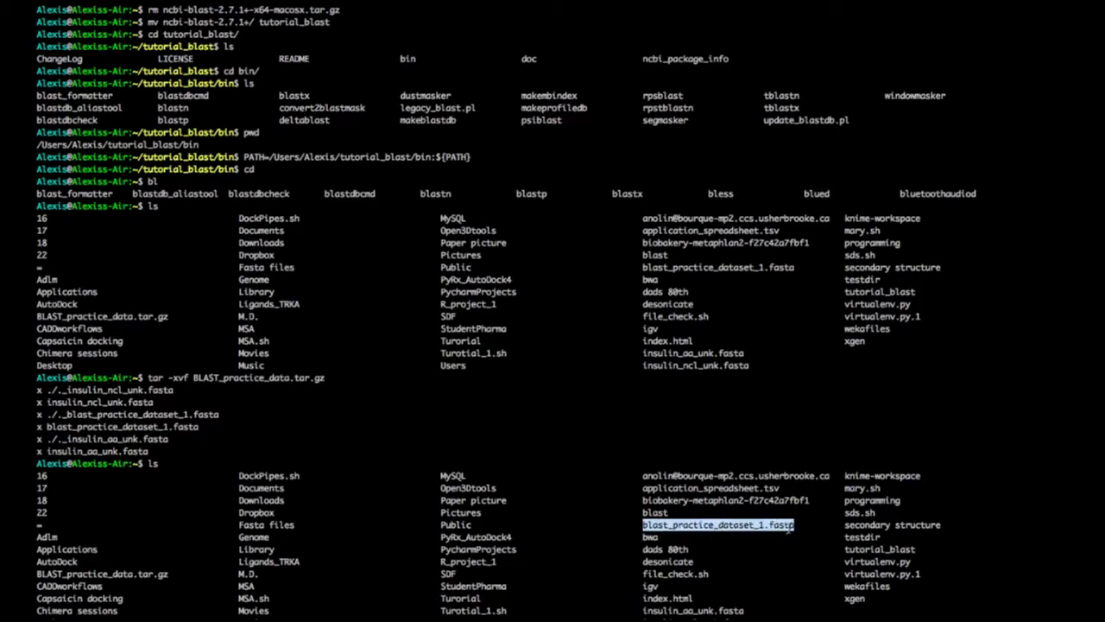
click(778, 528)
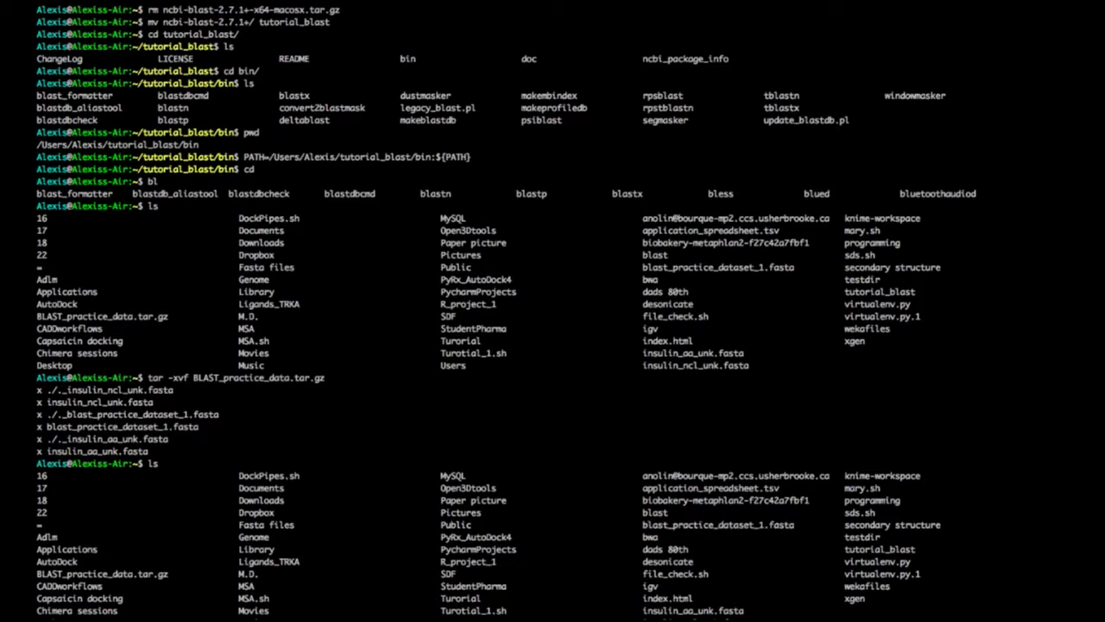
triple_click(703, 611)
click(728, 612)
Open blast_practice_dataset_1.fasta with less, review its insulin protein sequences, and quit the viewer
key(Return)
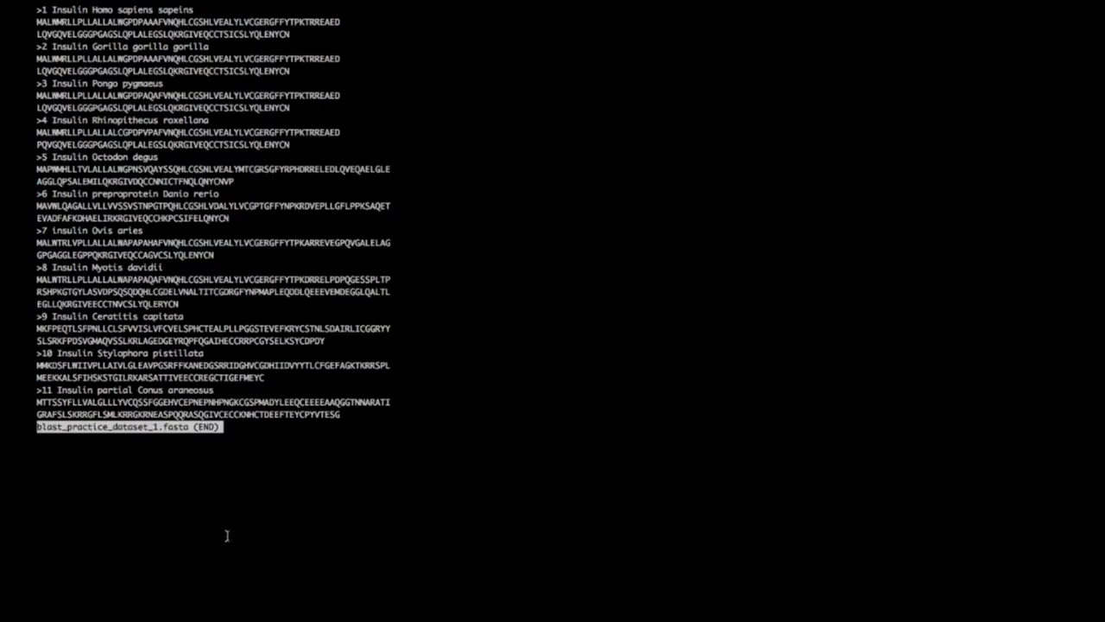
drag(363, 424, 36, 11)
click(320, 513)
key(q)
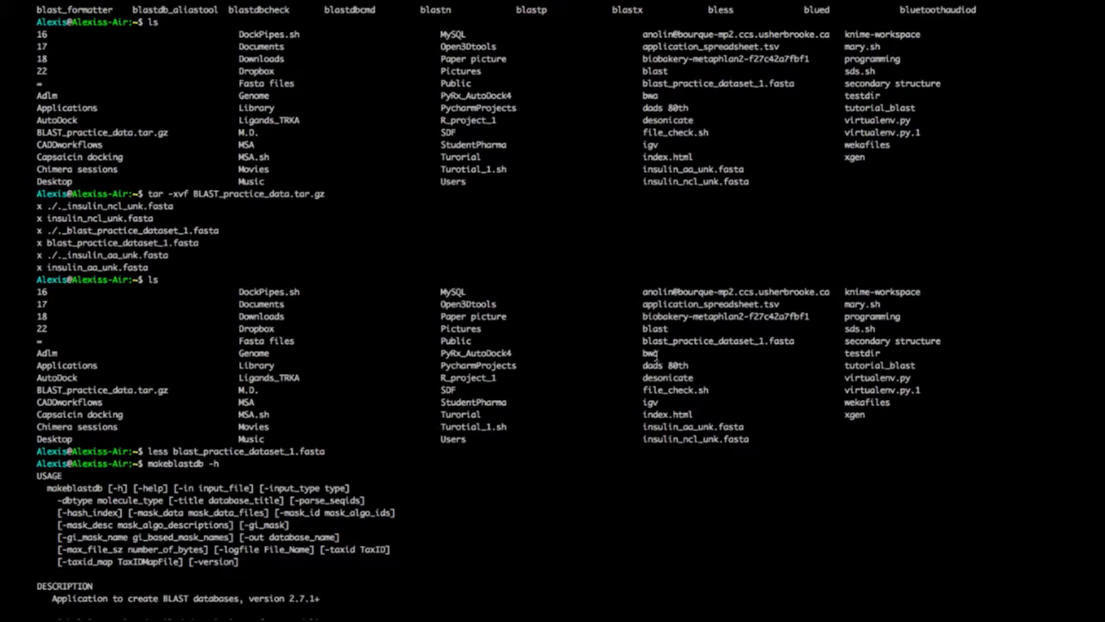
Examine the makeblastdb usage help for the options needed to build a database, including -parse_seqids
drag(642, 343, 547, 326)
click(547, 326)
drag(294, 505, 366, 505)
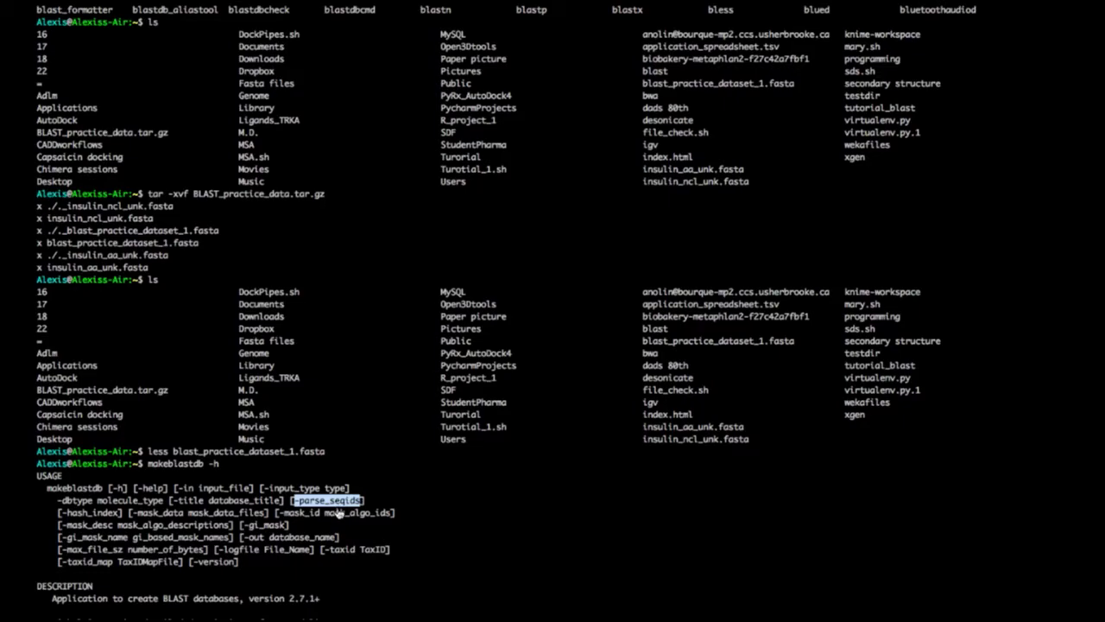
click(422, 570)
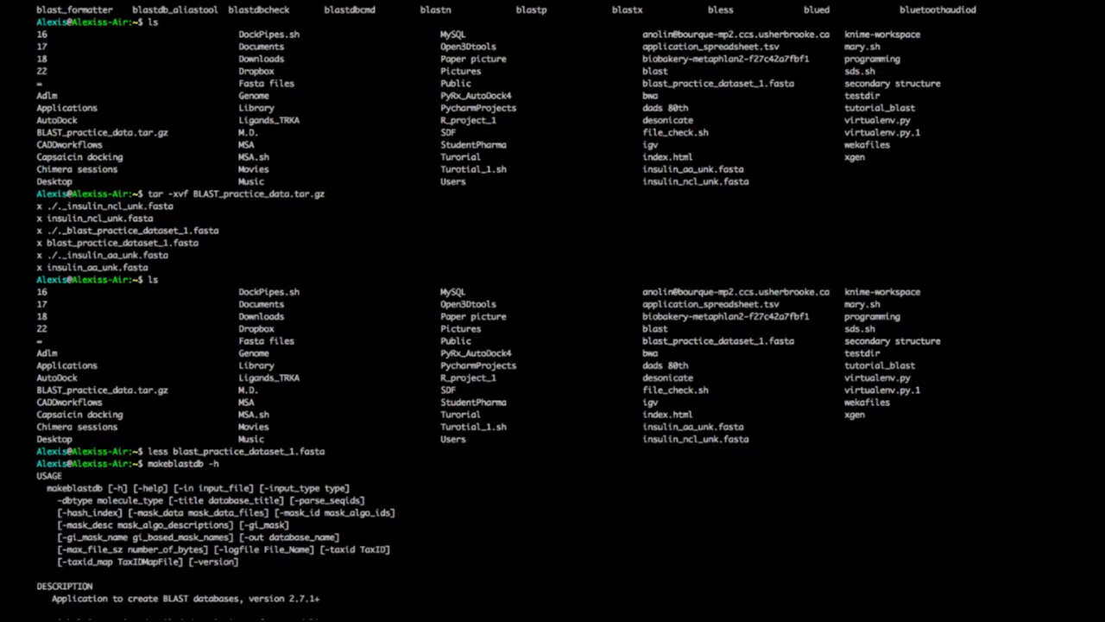
Build the protein database blast_DB from blast_practice_dataset_1.fasta using makeblastdb with -parse_seqids and -dbtype prot
key(Return)
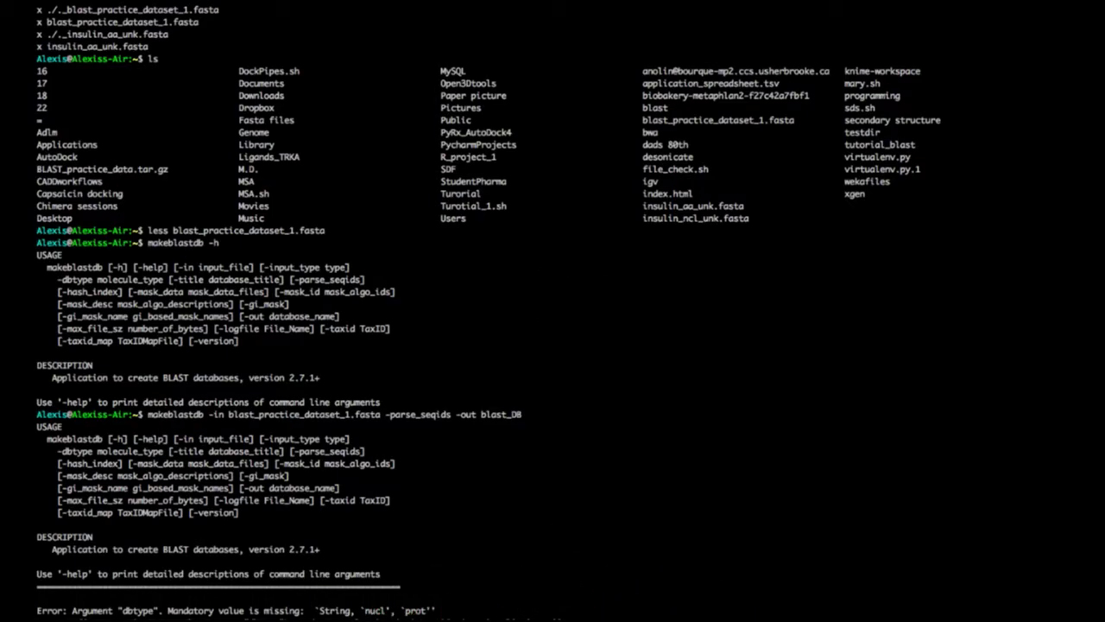
key(Up)
text(-typedb prot)
key(Return)
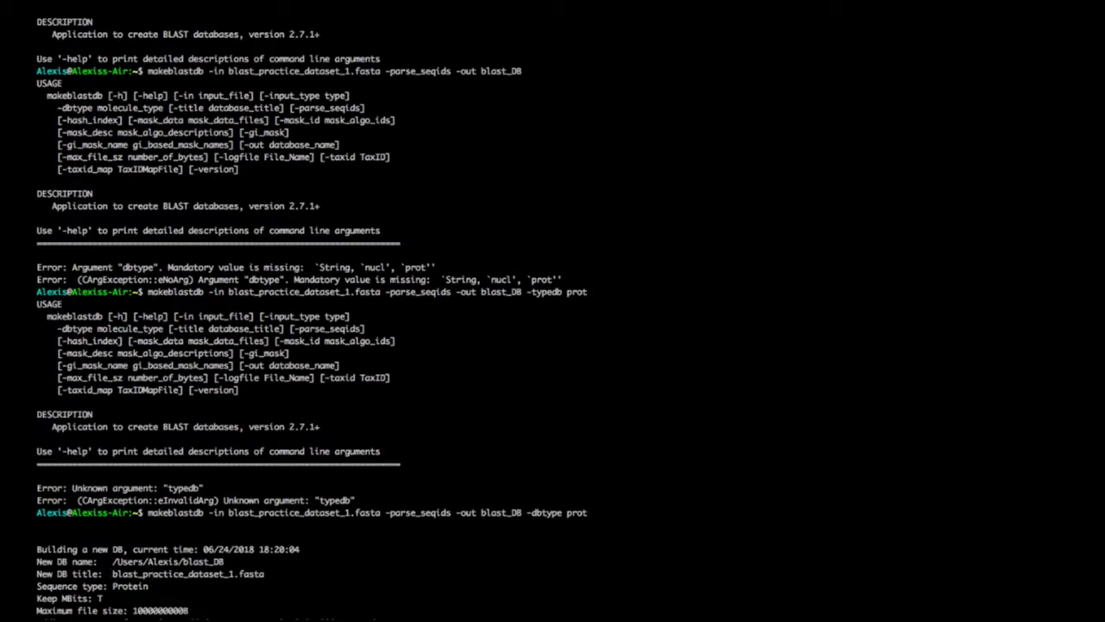
List the home directory and check for the generated blast_DB files
text(ls)
key(Return)
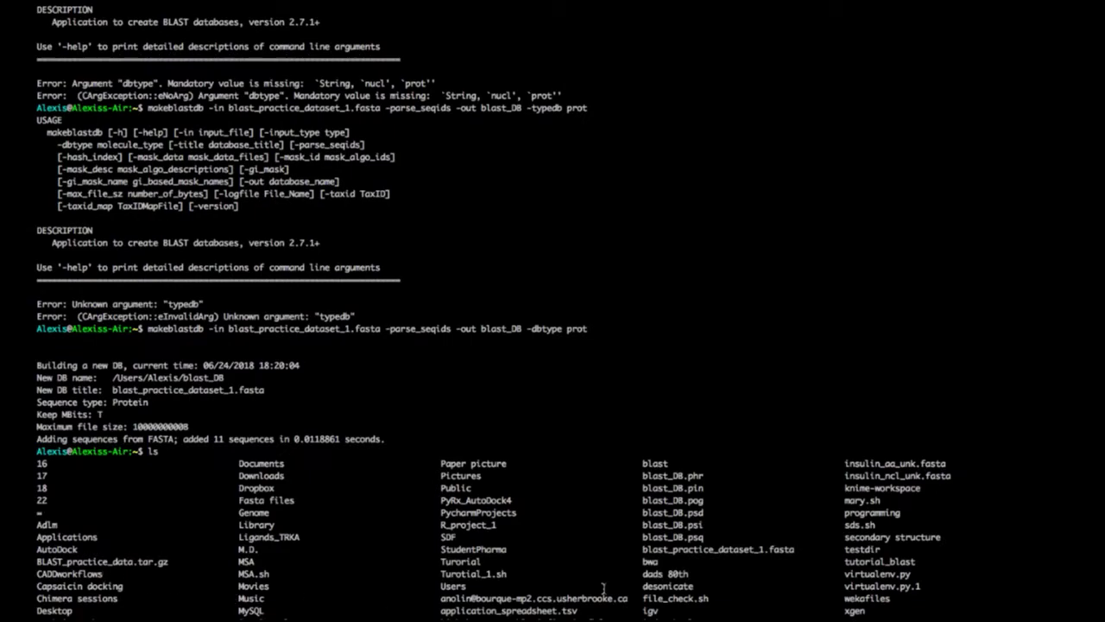
drag(706, 538, 644, 464)
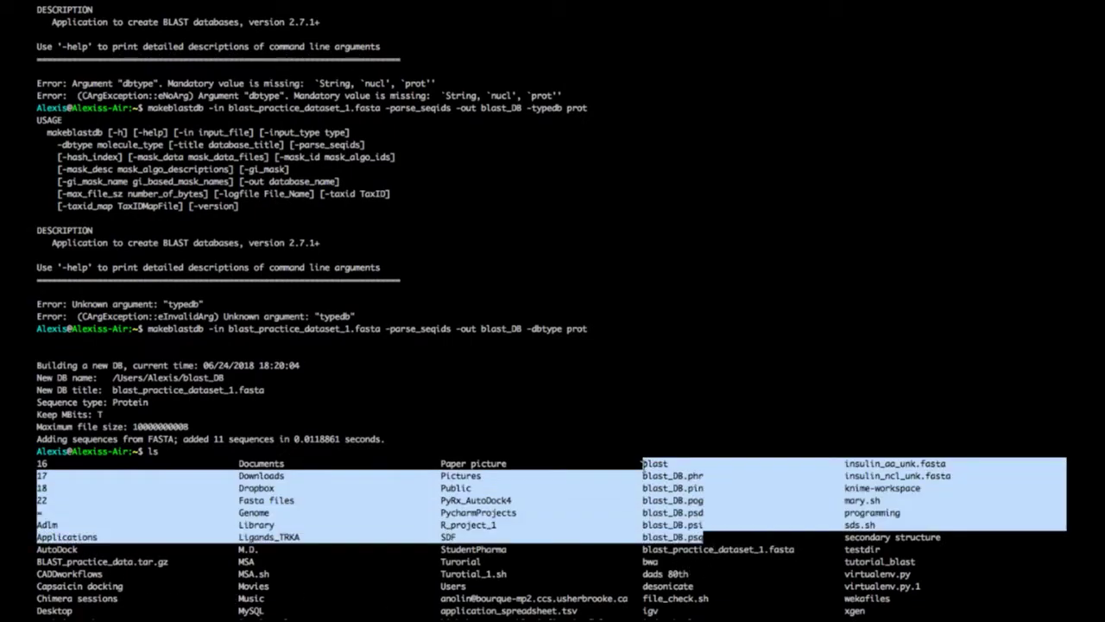
click(642, 466)
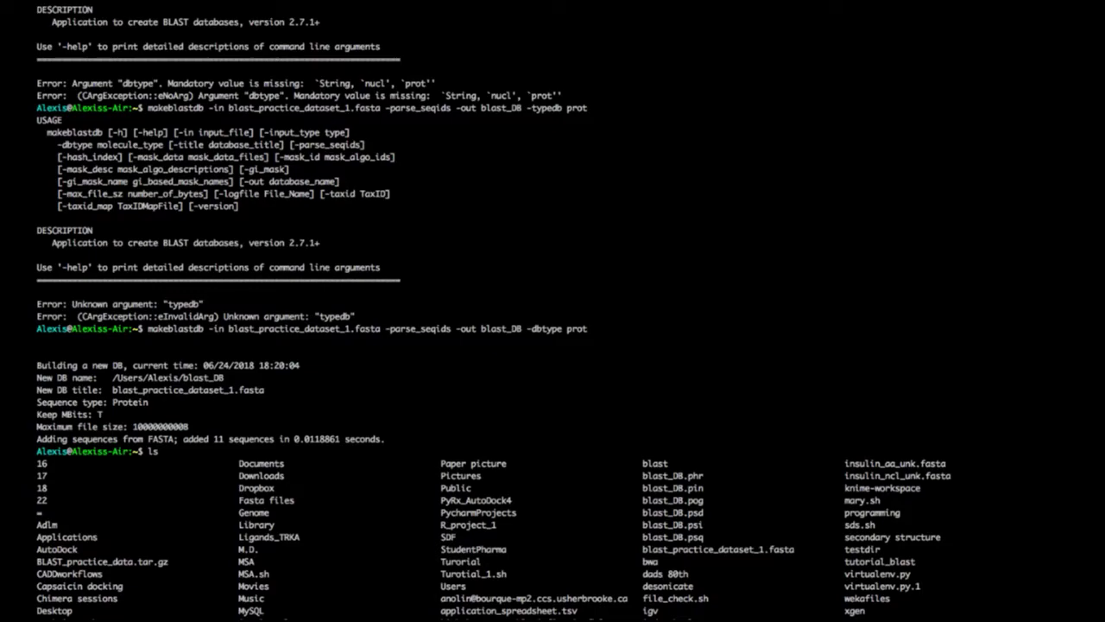
List the commands beginning with blast and display the usage help for blastp
text(blast)
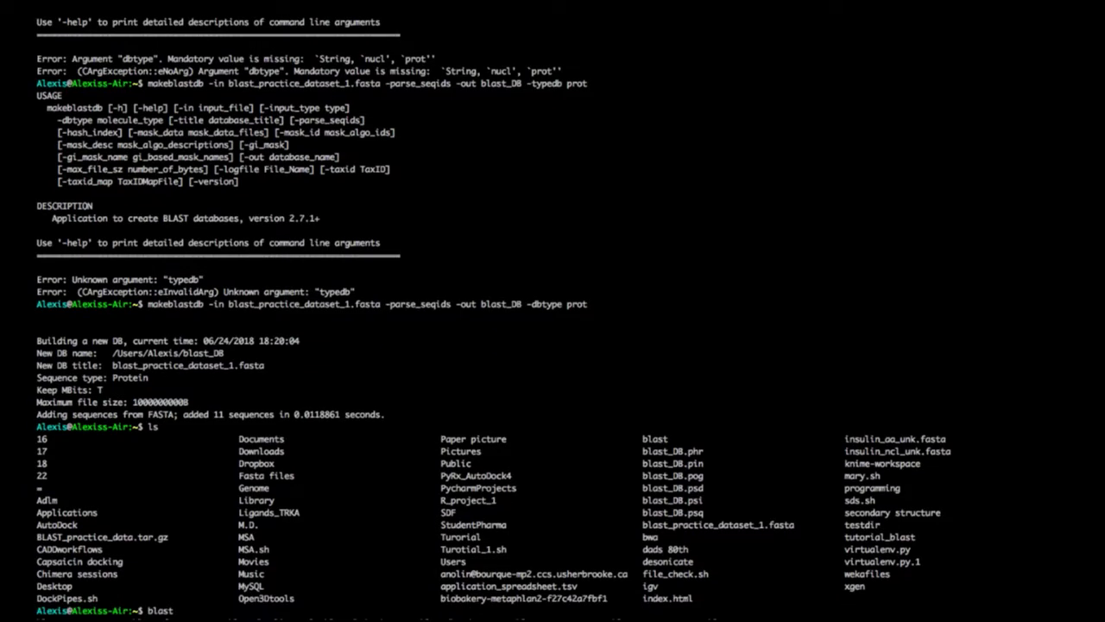
key(Tab)
key(Tab)
text(p -h)
key(Return)
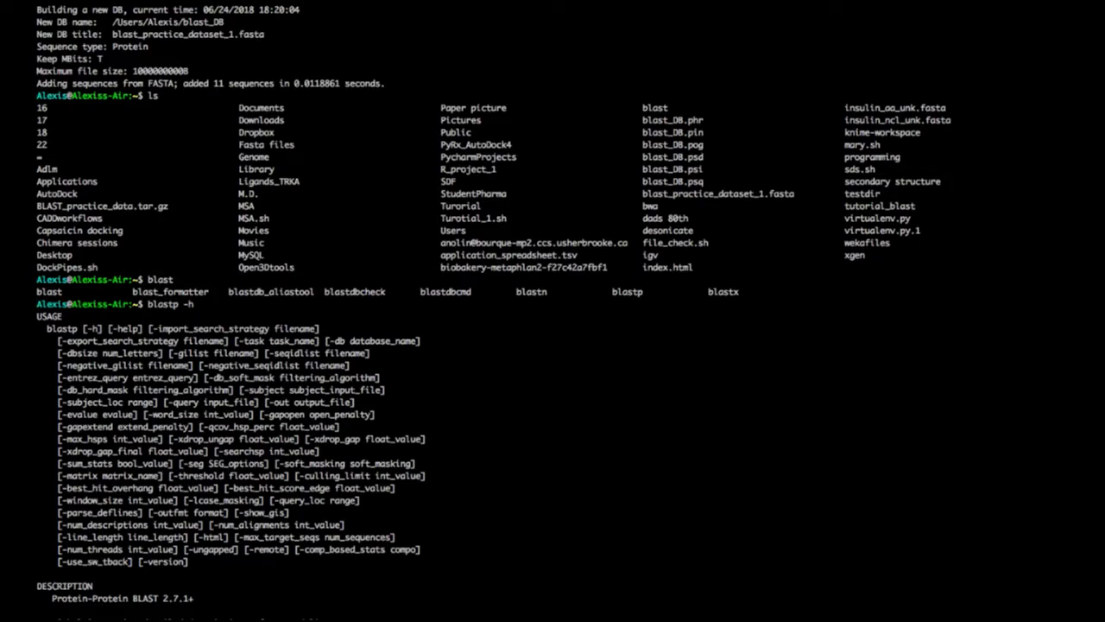
Start a blastp command with blast_DB as the database, looking up its name in the directory listing
text(b)
key(Tab)
key(Tab)
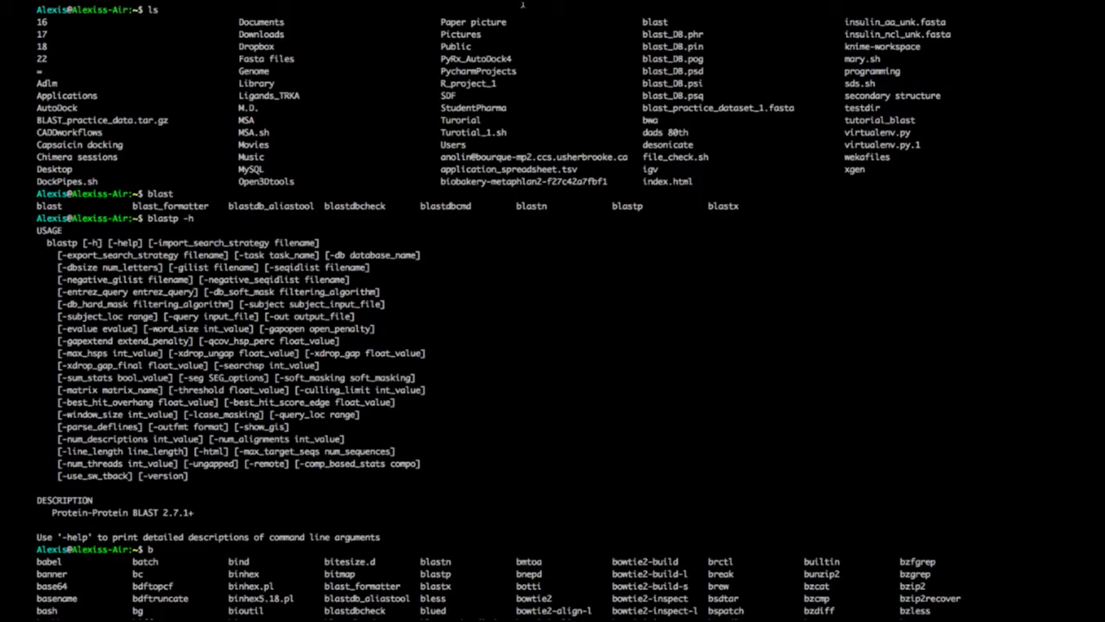
scroll(677, 173, up, 5)
drag(643, 127, 678, 131)
text(b)
key(Tab)
key(Tab)
scroll(653, 102, up, 3)
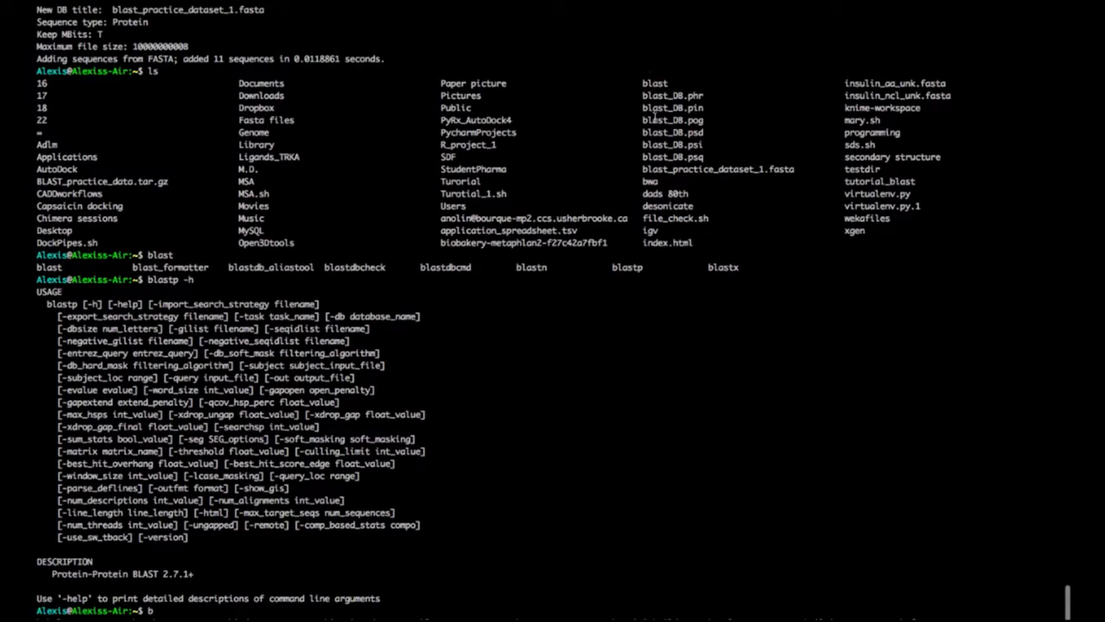
scroll(677, 172, down, 3)
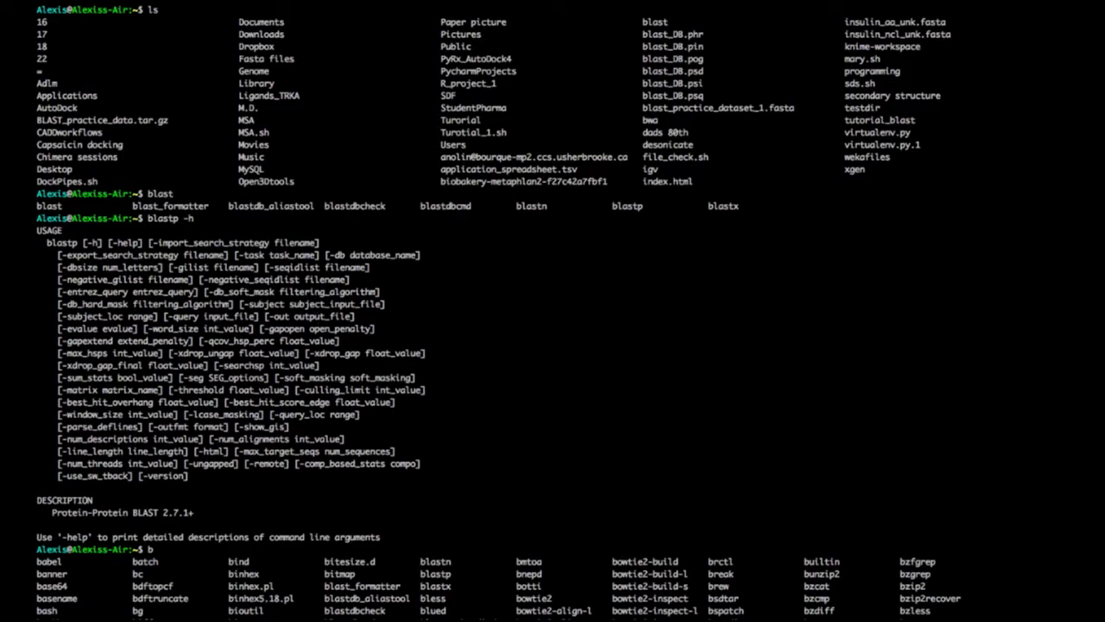
Run the blastp search with insulin_aa_unk.fasta as the query and aligned.txt as the output, and list the directory
scroll(789, 195, up, 8)
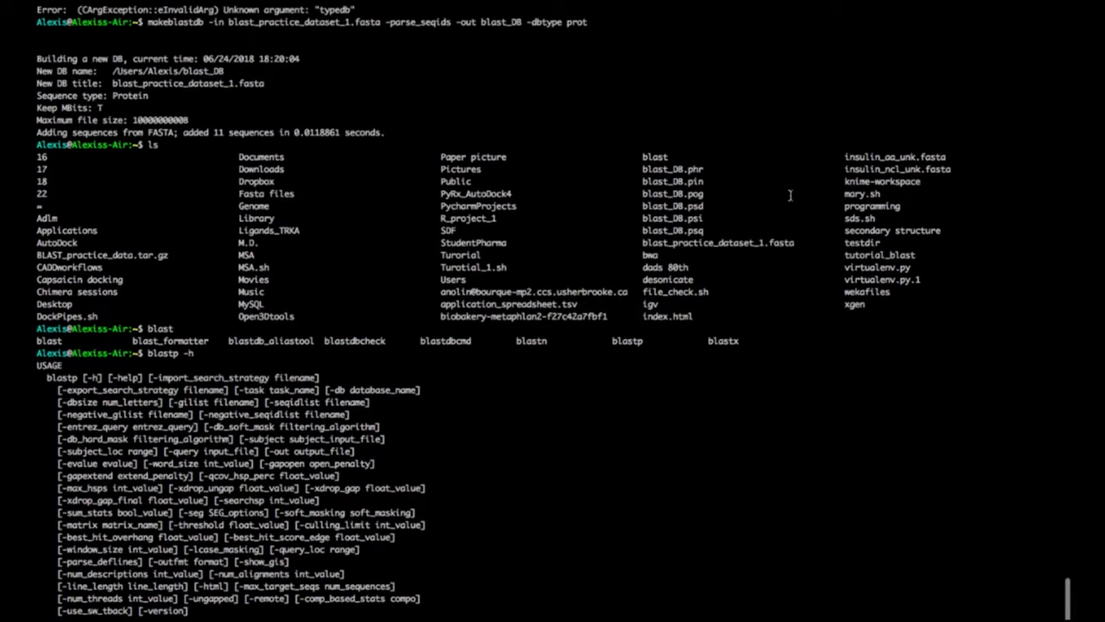
scroll(789, 196, down, 10)
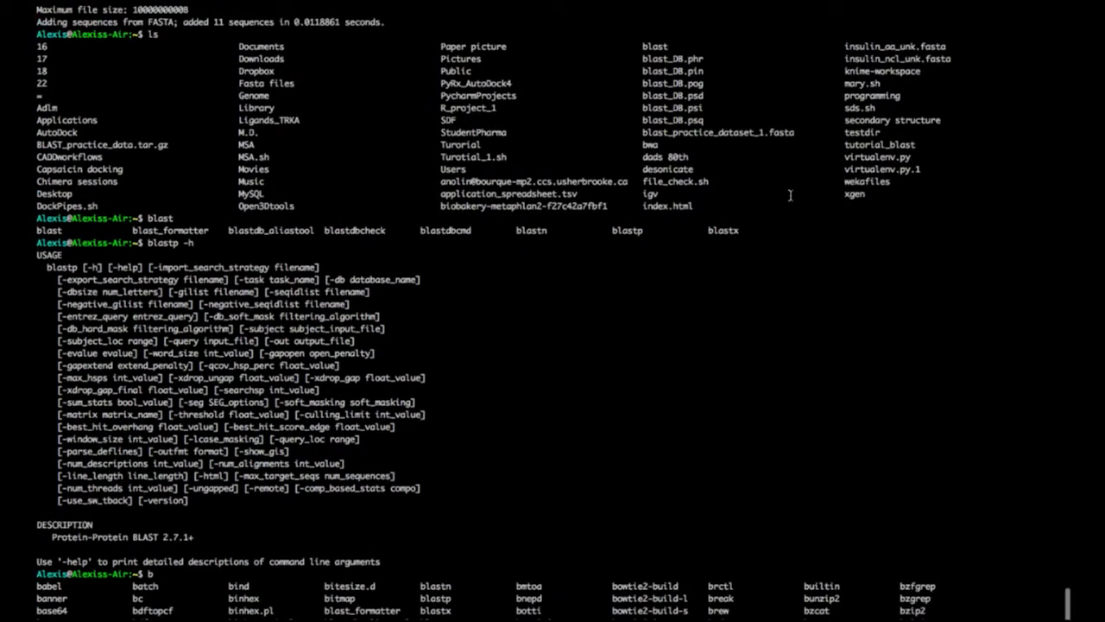
scroll(791, 216, up, 1)
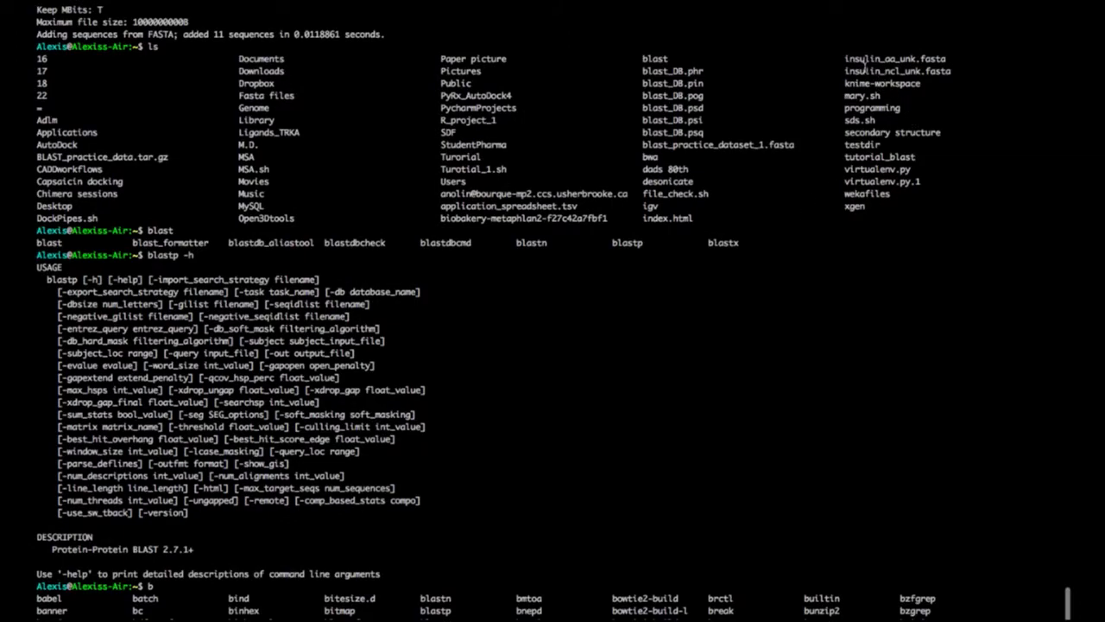
drag(846, 59, 926, 59)
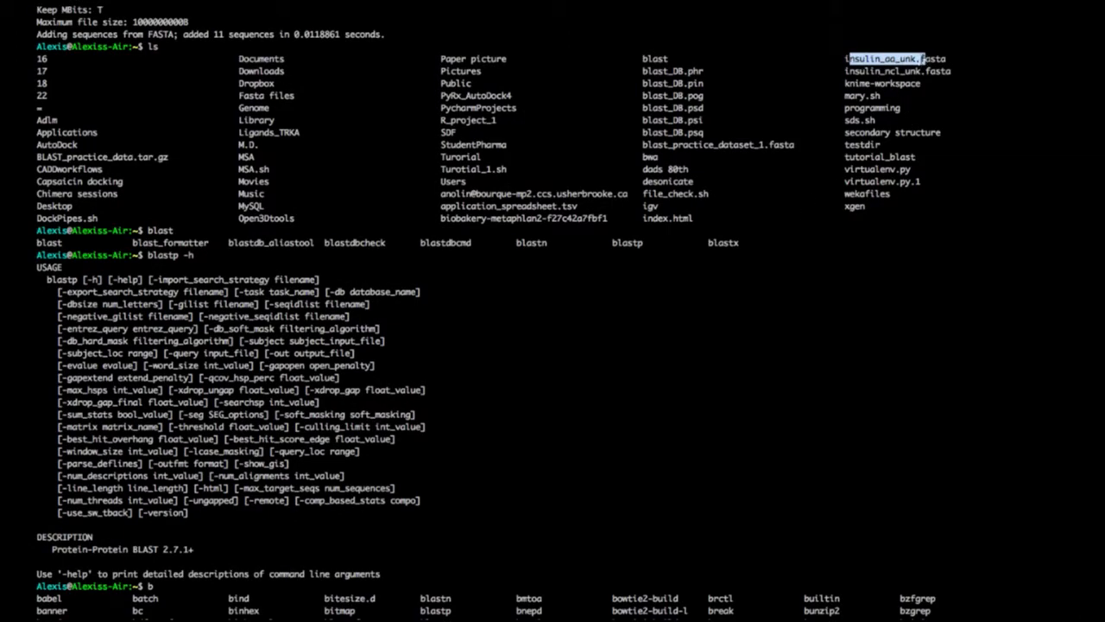
scroll(787, 165, down, 1)
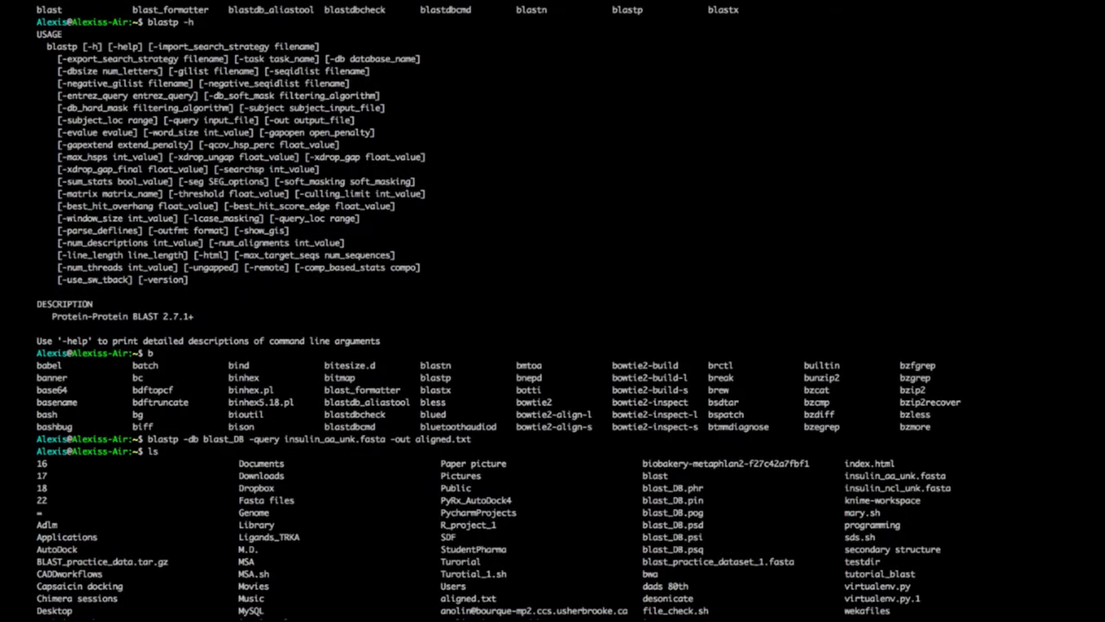
Open aligned.txt with less and examine the score and E value of the top alignment
text(less a)
key(Tab)
key(Tab)
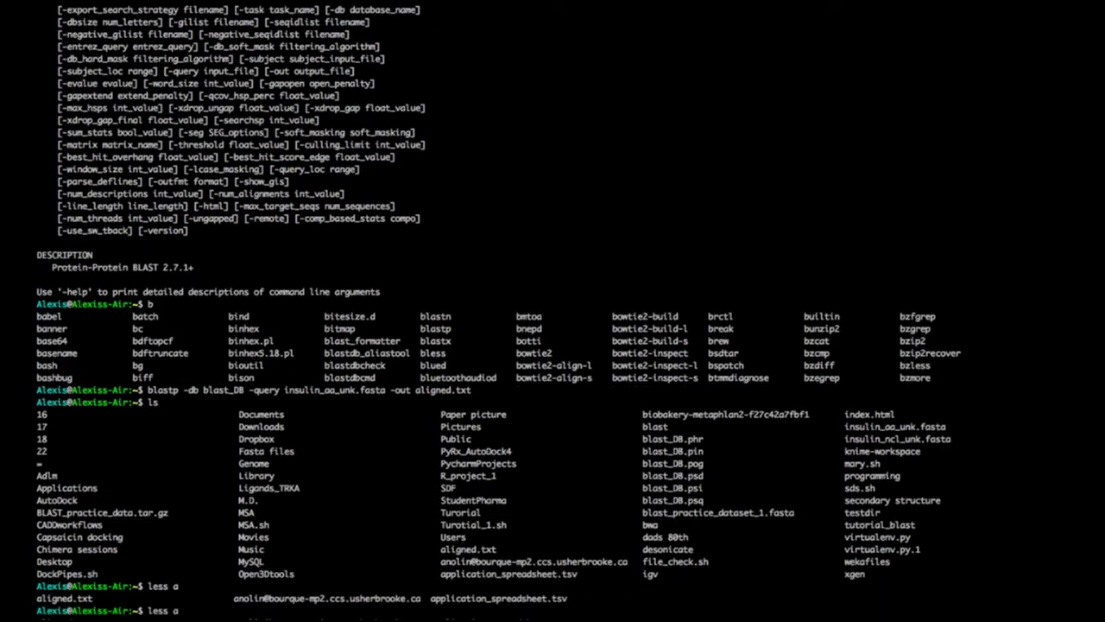
text(ligned.txt)
key(Return)
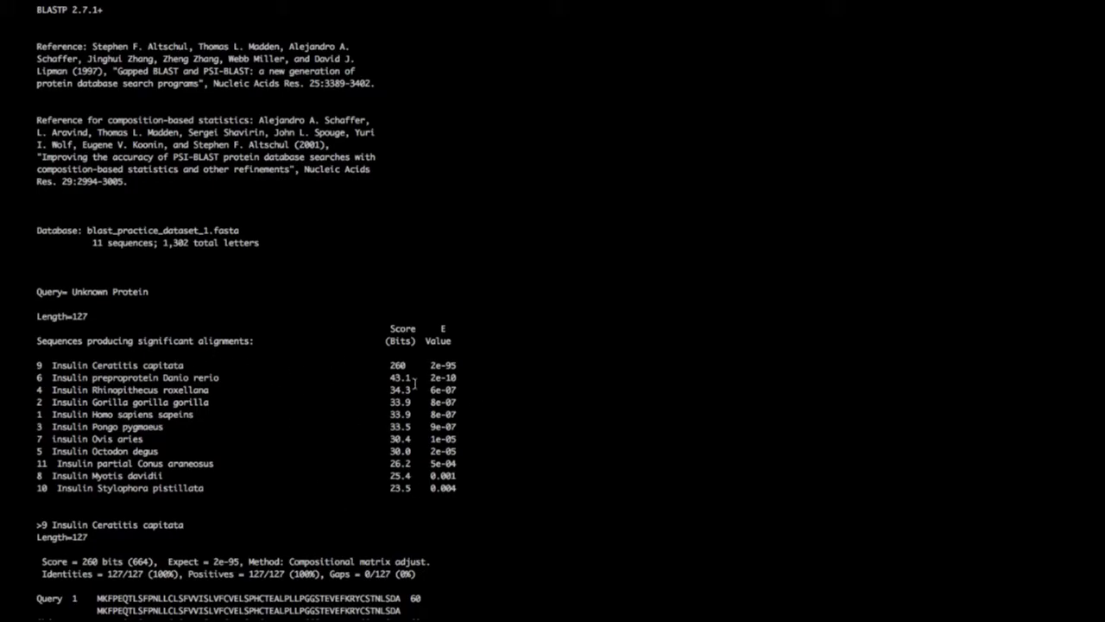
drag(385, 366, 432, 366)
click(468, 370)
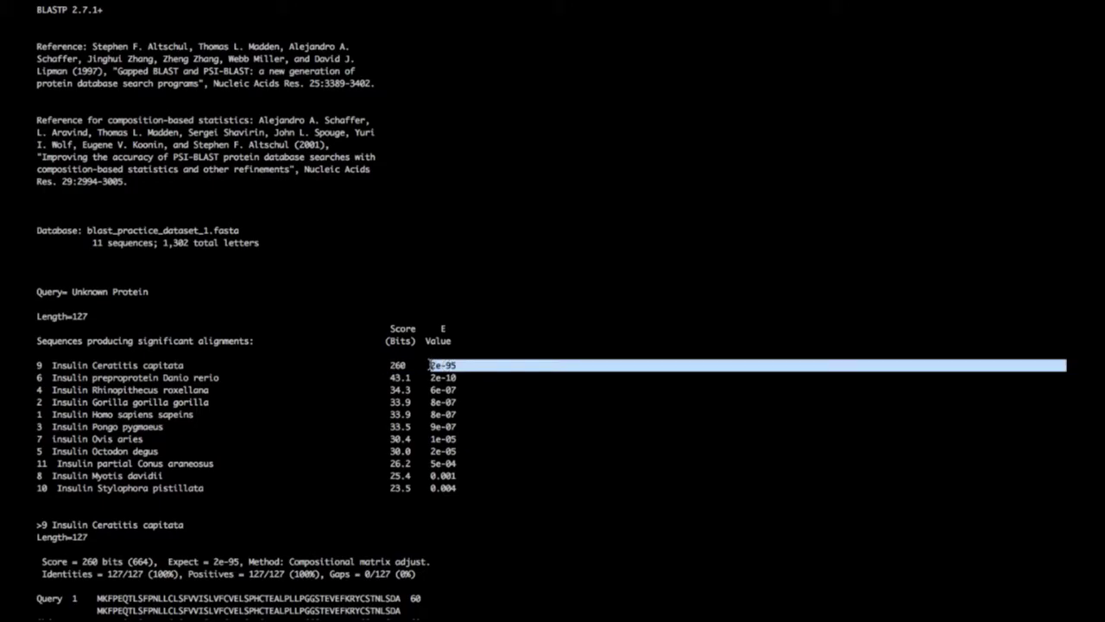
click(430, 365)
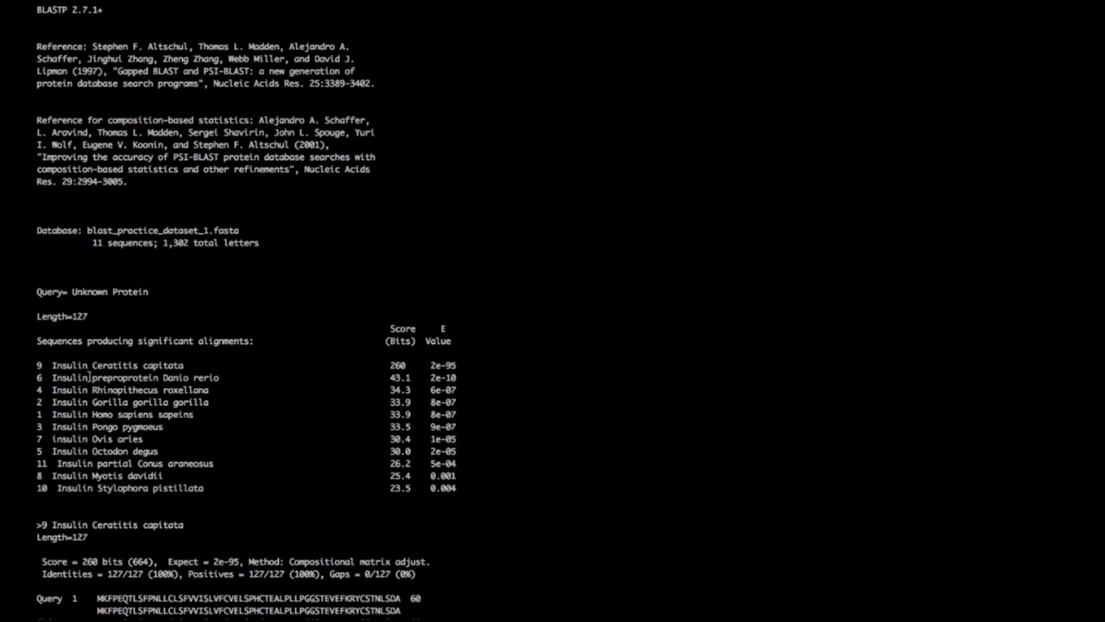
Examine the list of significant insulin hits in aligned.txt and the pairwise alignments below it, with their scores, identities and gaps
drag(52, 364, 184, 489)
click(279, 498)
scroll(268, 471, down, 10)
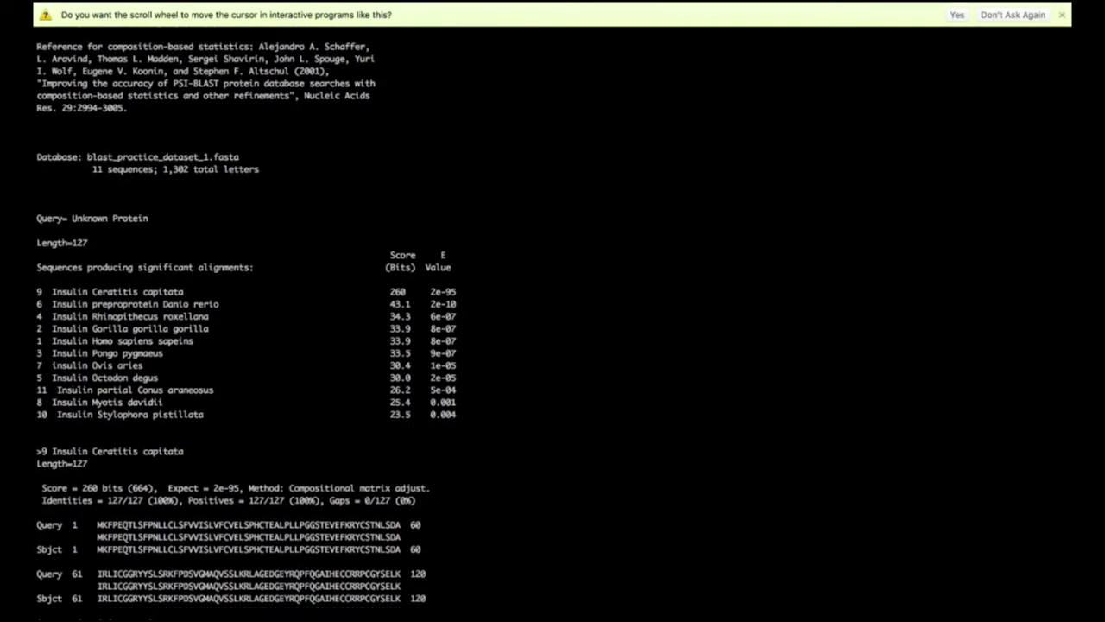
scroll(257, 446, down, 1)
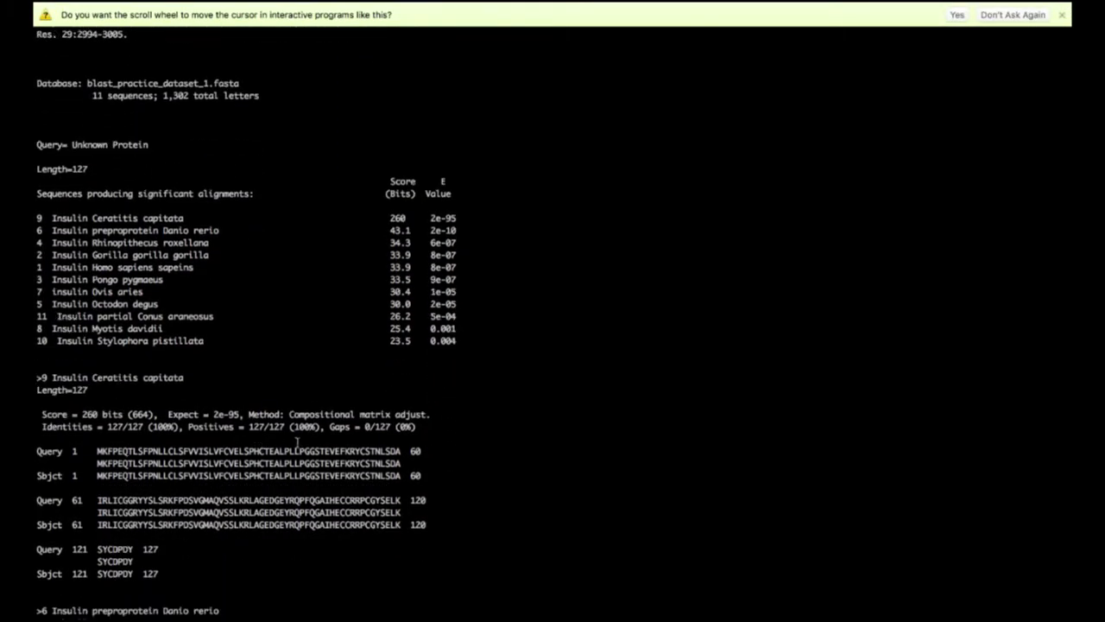
scroll(297, 442, down, 8)
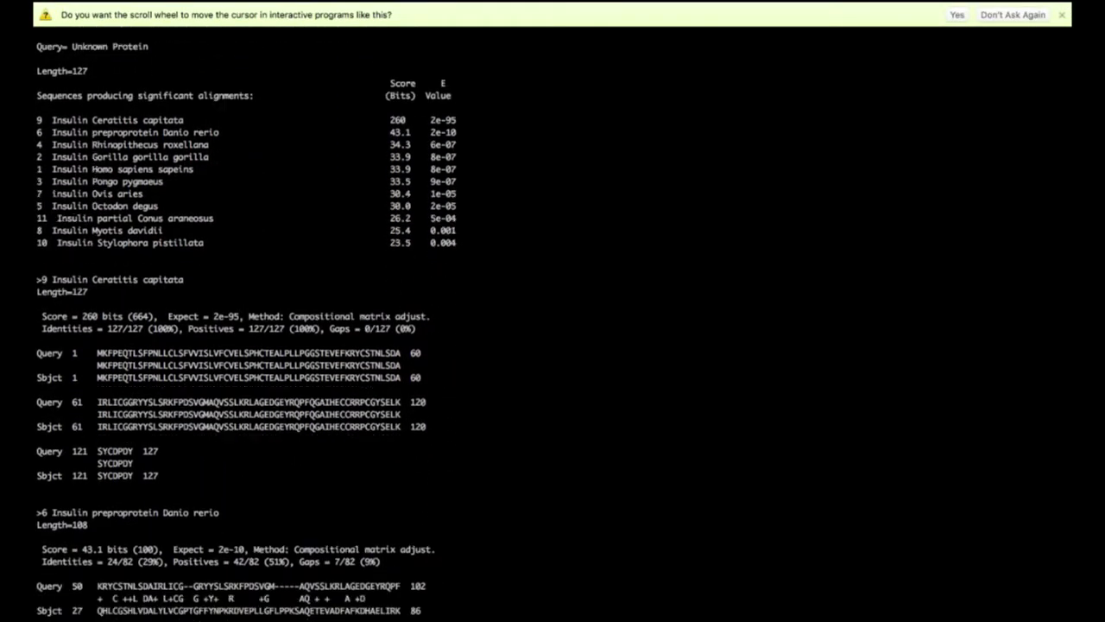
scroll(247, 323, down, 7)
scroll(247, 323, up, 2)
scroll(247, 323, down, 8)
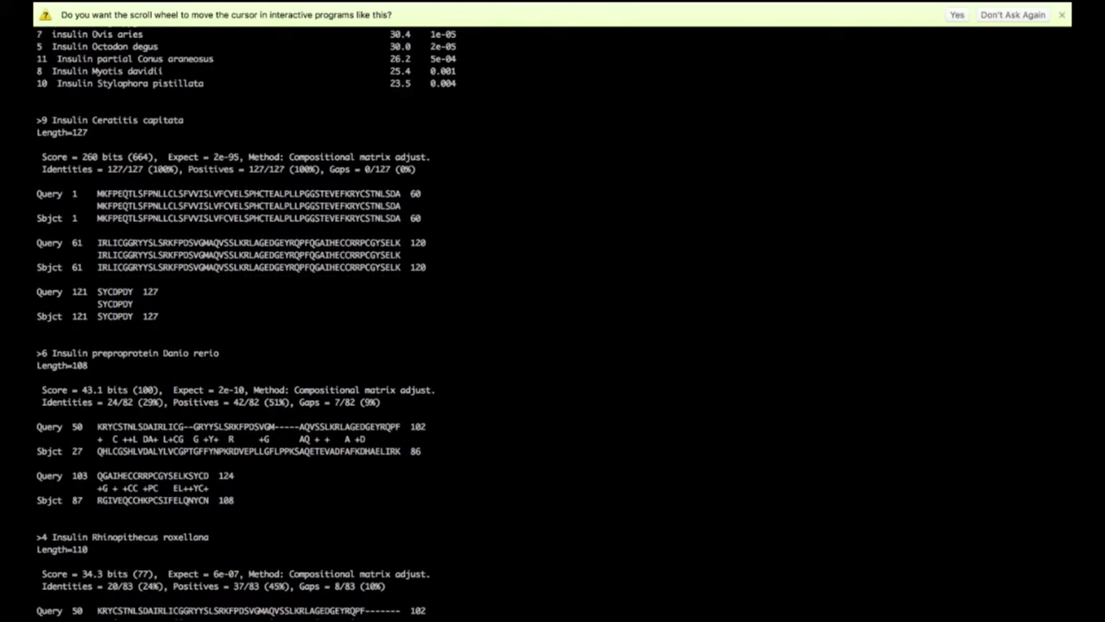
scroll(247, 323, down, 20)
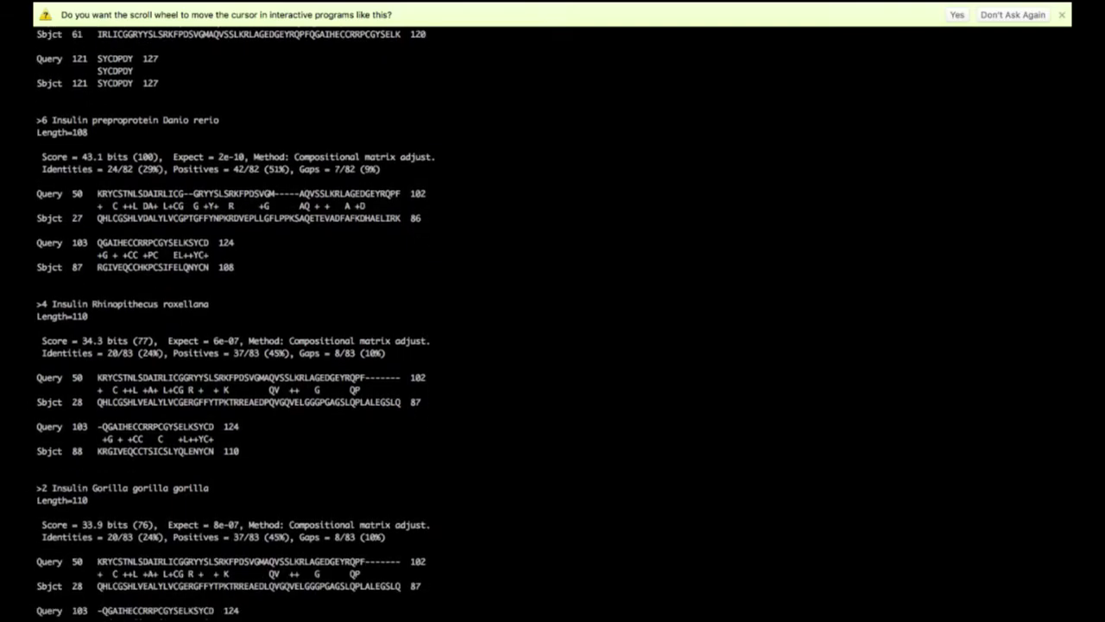
scroll(247, 323, down, 13)
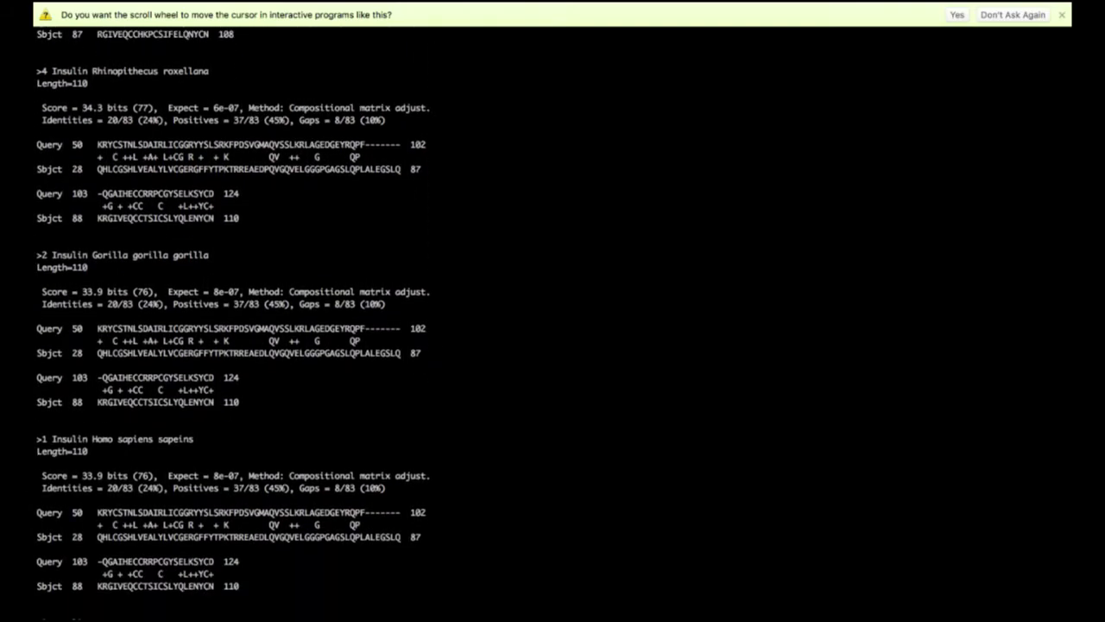
scroll(247, 323, up, 5)
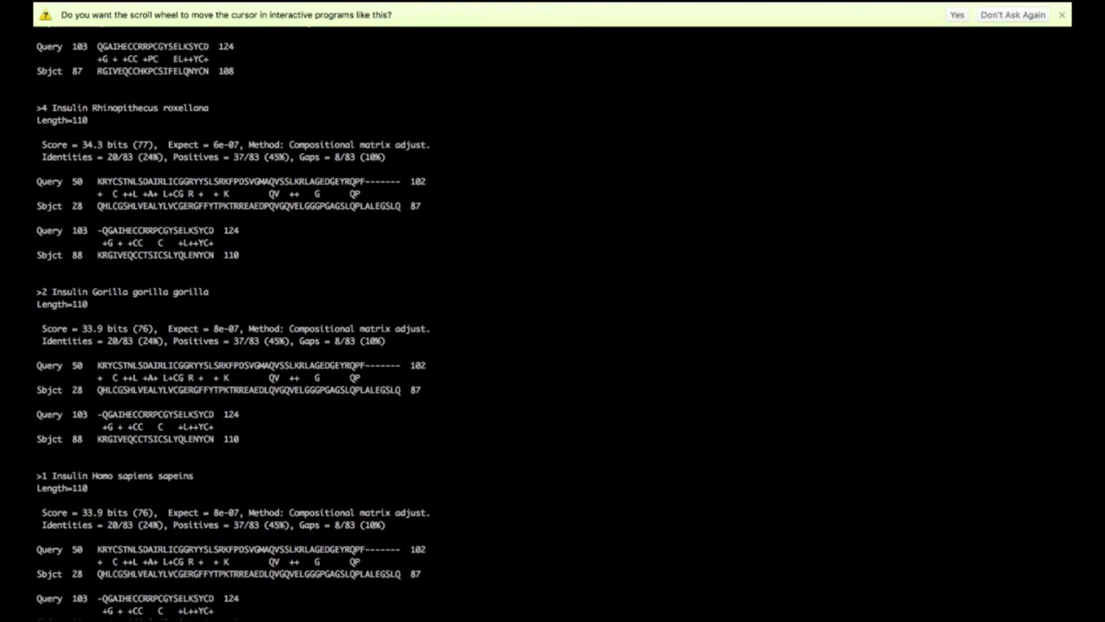
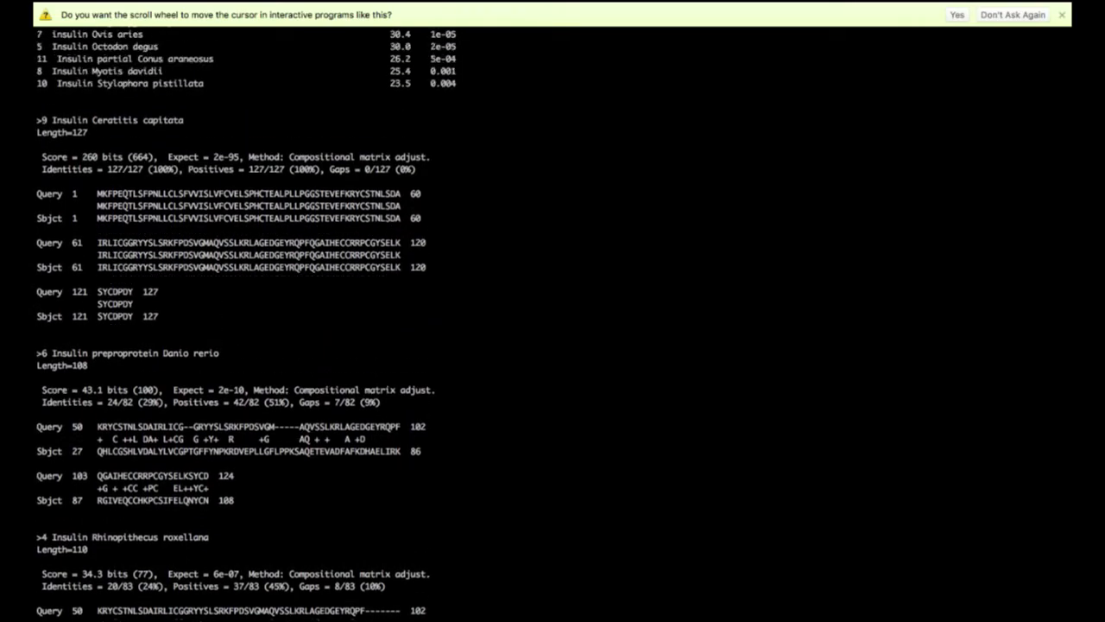
scroll(247, 323, up, 3)
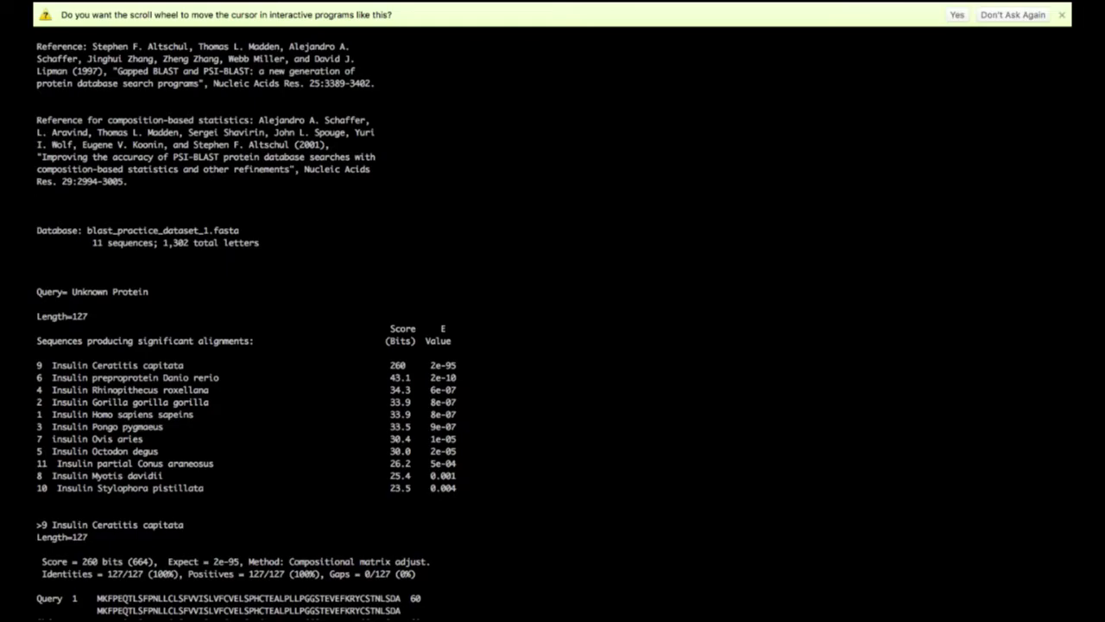
Copy the species name Ceratitis capitata from the top hit and search for it on Google in a new Chrome tab
drag(61, 365, 130, 366)
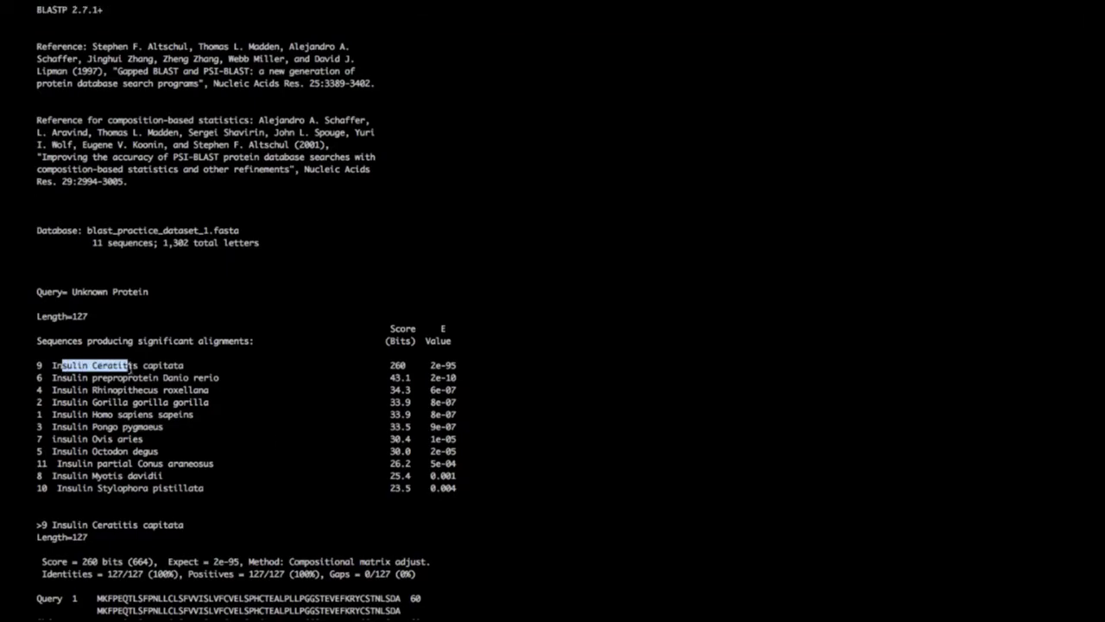
click(215, 360)
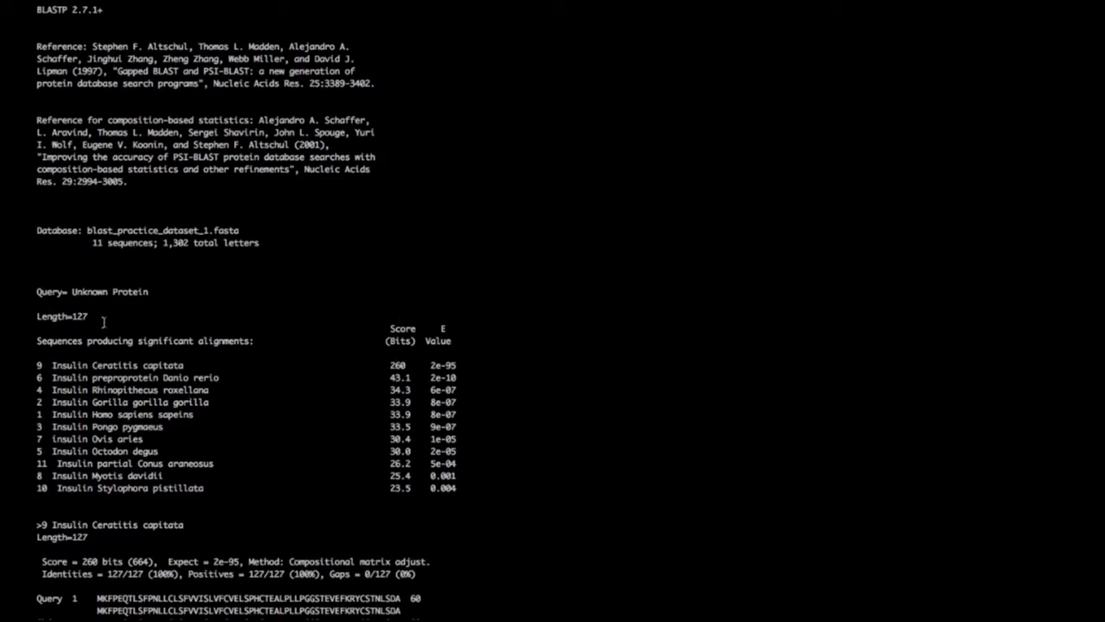
drag(187, 364, 95, 364)
key(super+c)
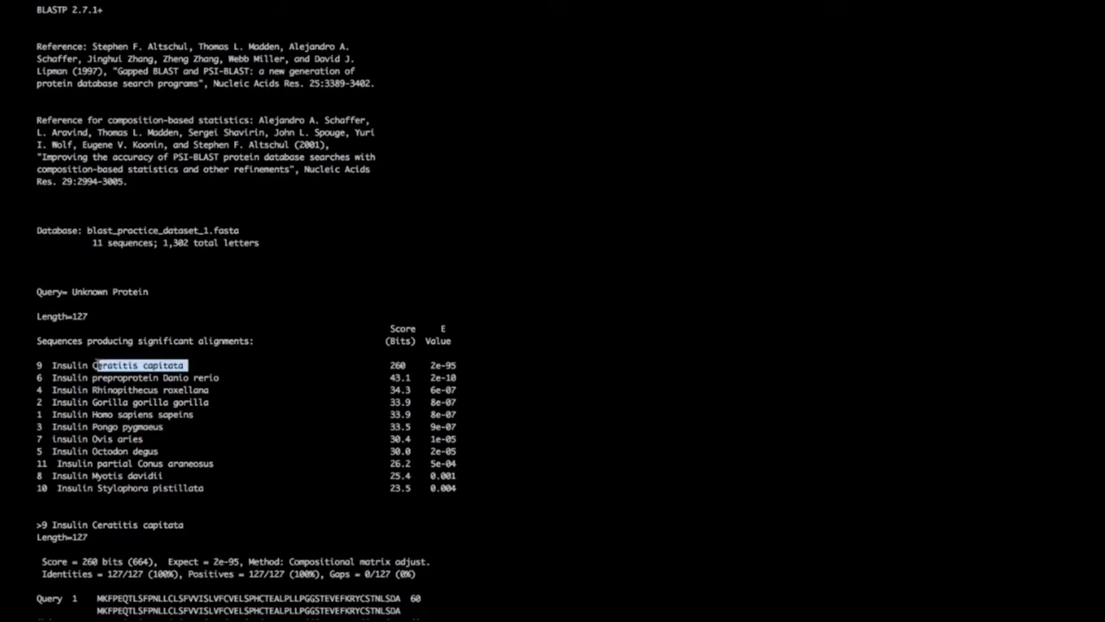
key(ctrl+Up)
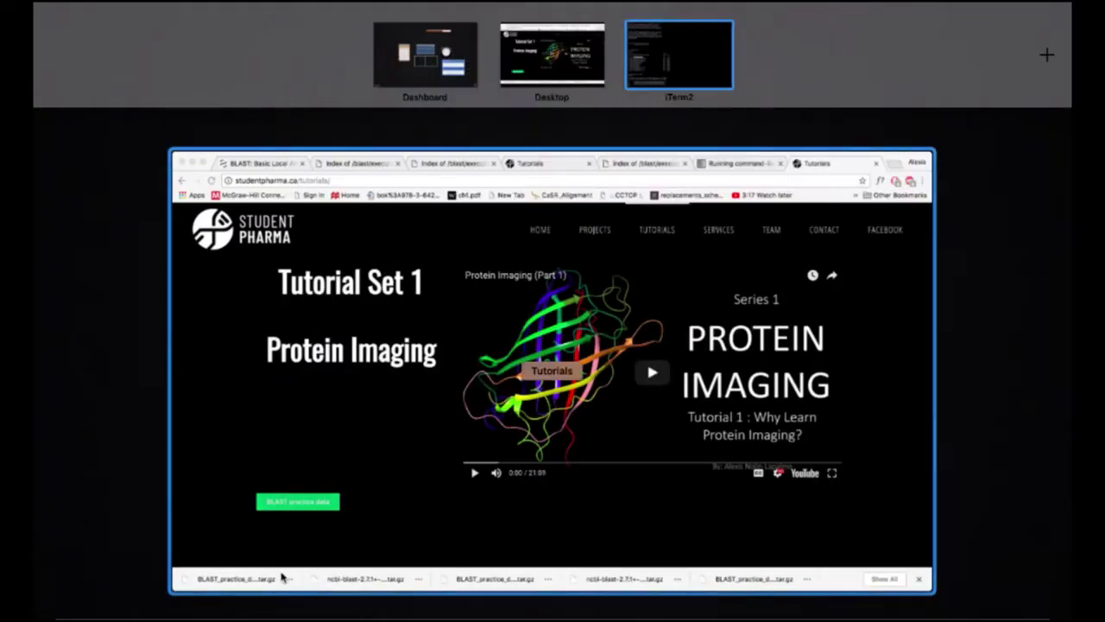
click(280, 577)
click(1019, 34)
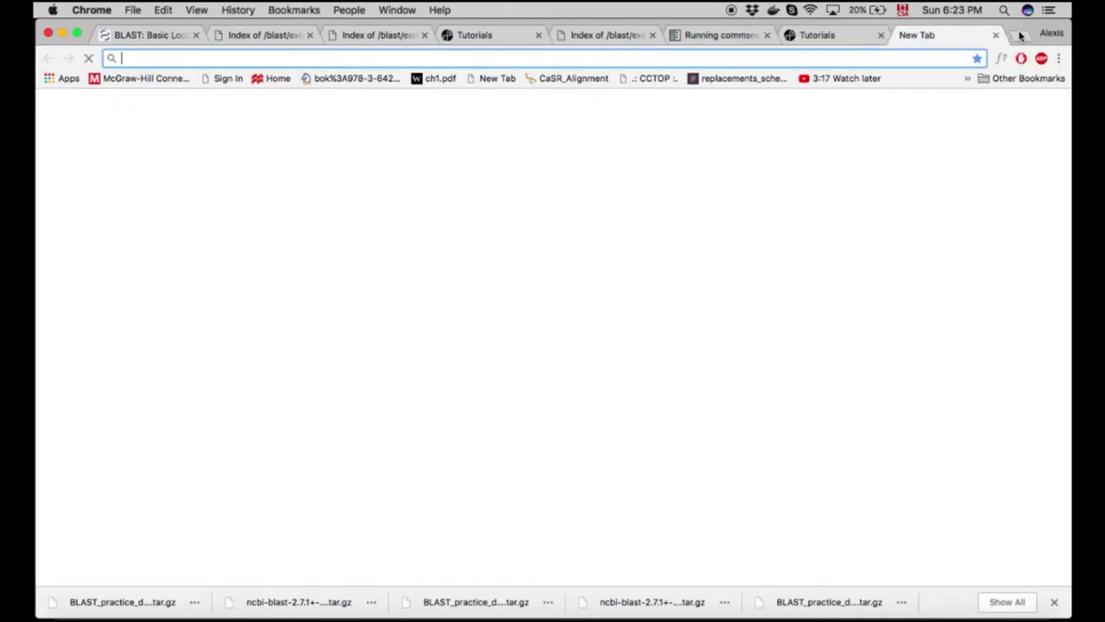
key(super+v)
key(Return)
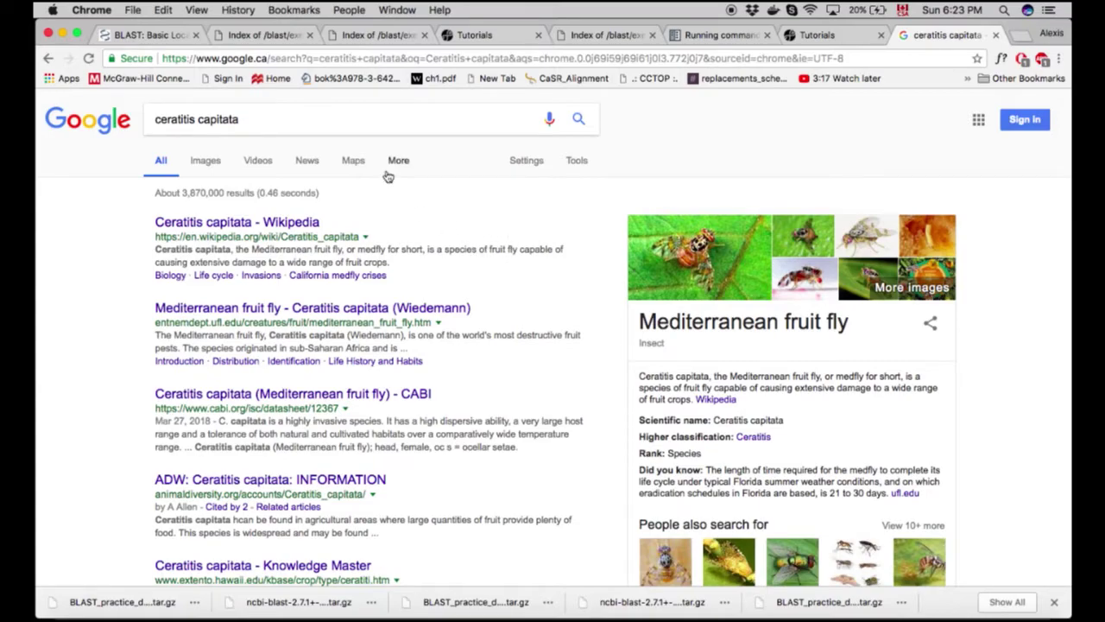
Return to iTerm2 and compare the Ceratitis capitata alignment with the Danio rerio one and the summary table of hits
key(ctrl+Up)
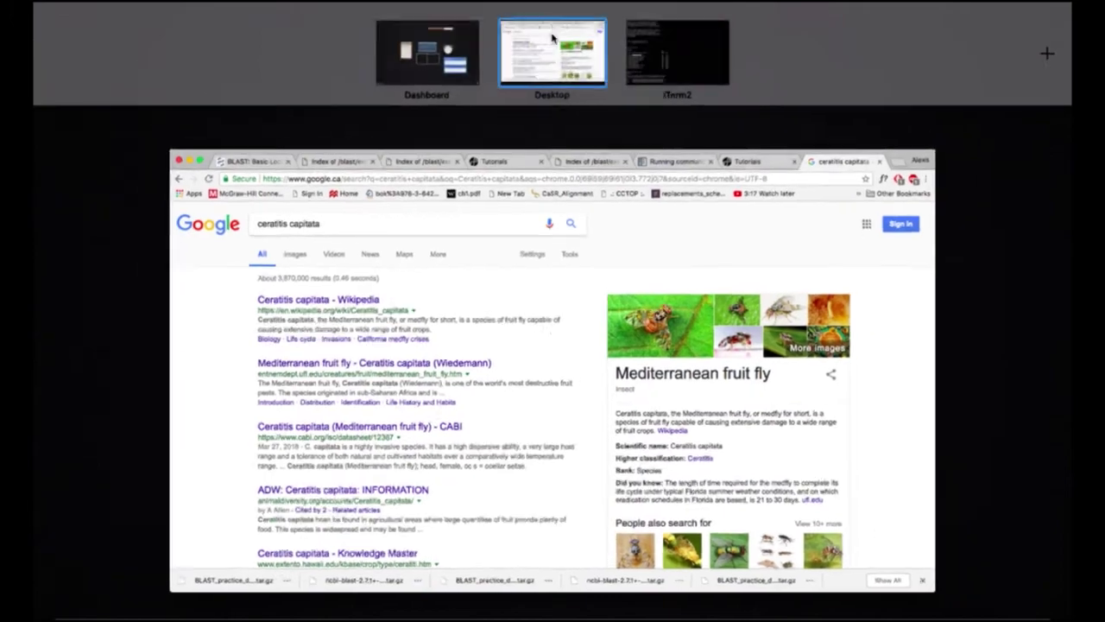
click(665, 82)
click(147, 432)
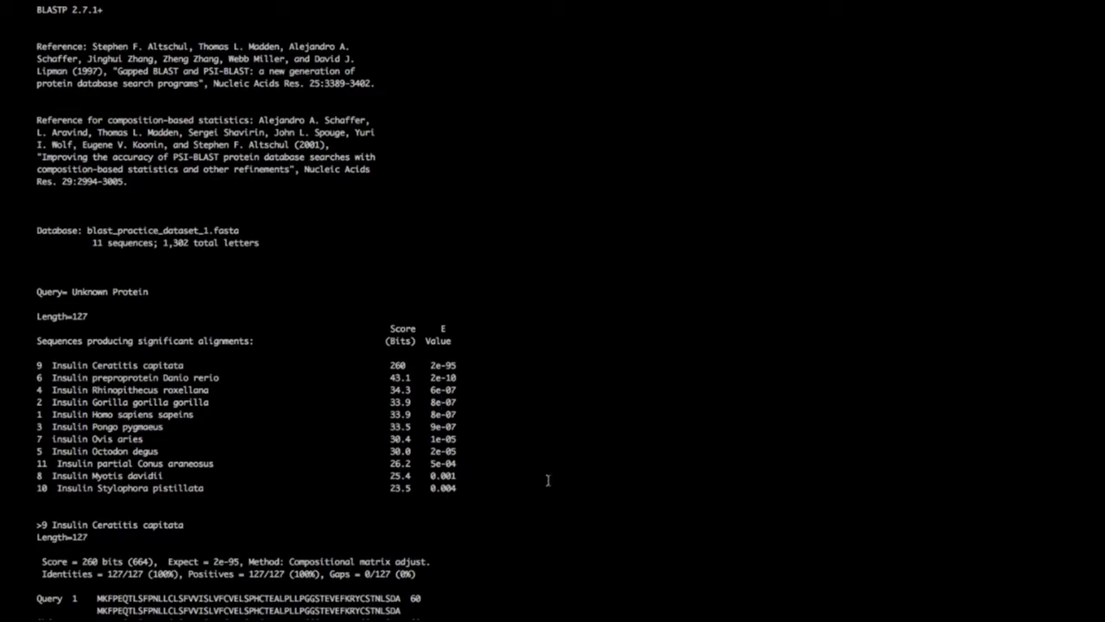
scroll(548, 481, down, 1)
scroll(547, 481, down, 10)
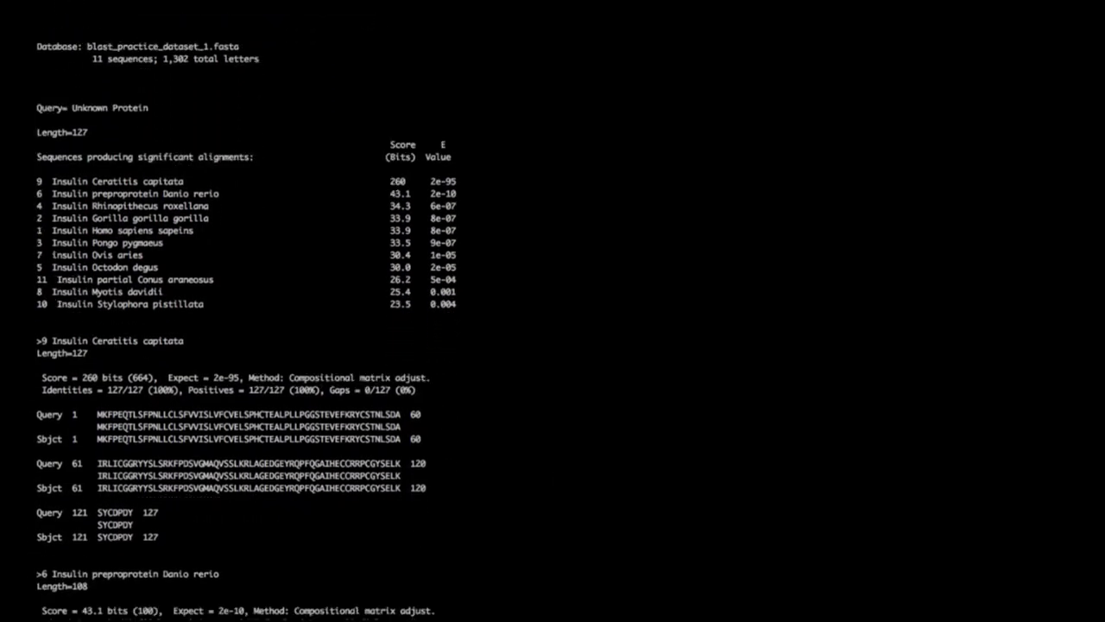
scroll(547, 481, down, 4)
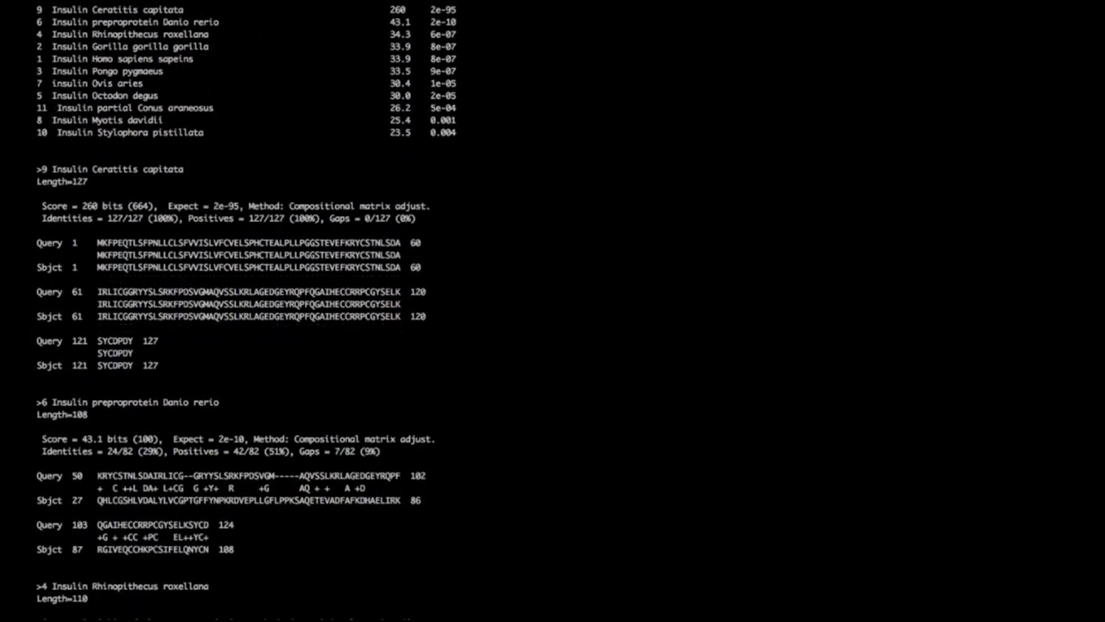
scroll(547, 481, up, 1)
scroll(547, 481, down, 4)
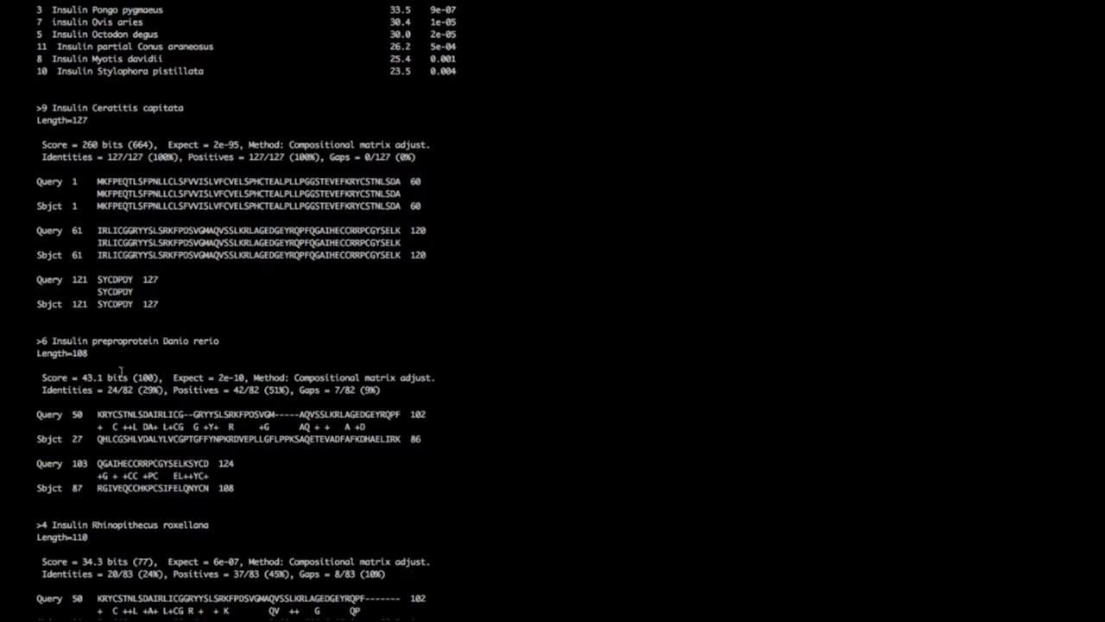
scroll(121, 371, up, 3)
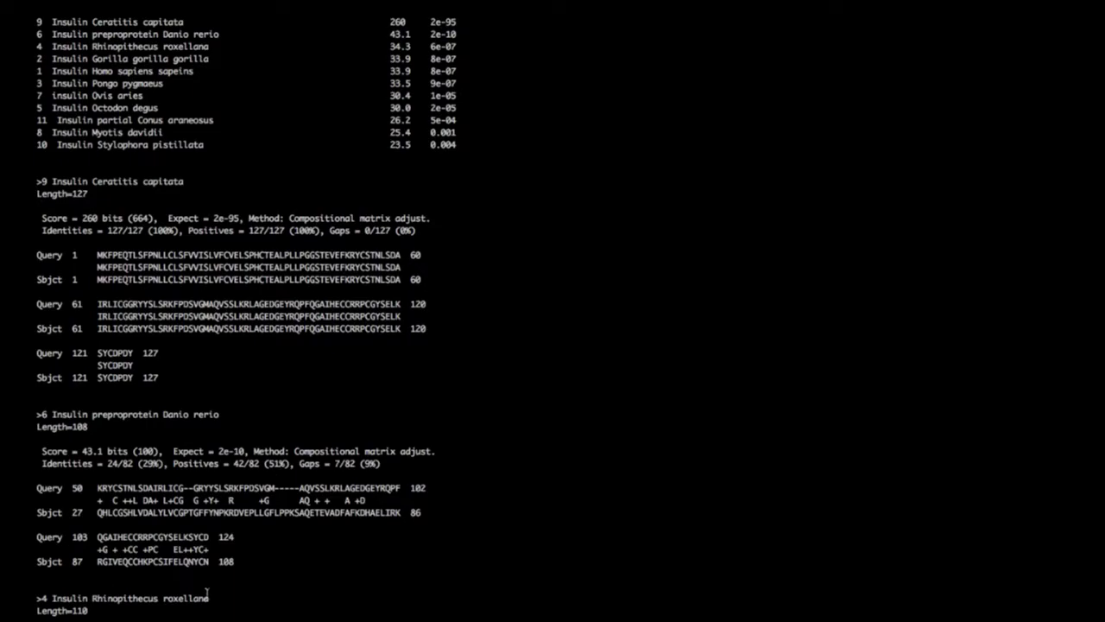
scroll(207, 592, up, 8)
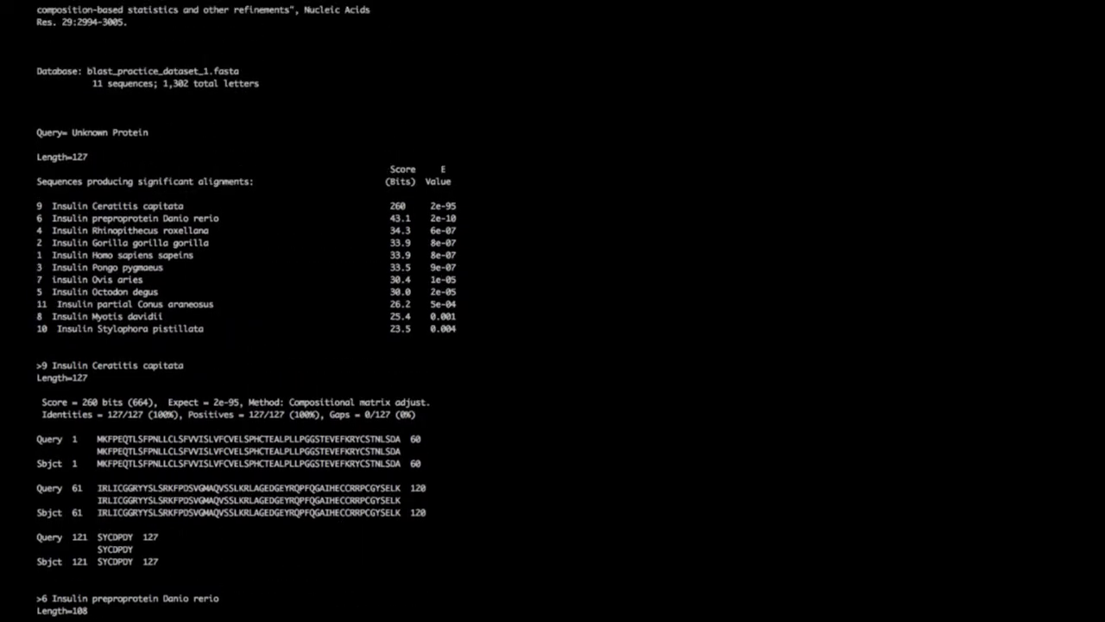
scroll(247, 311, up, 7)
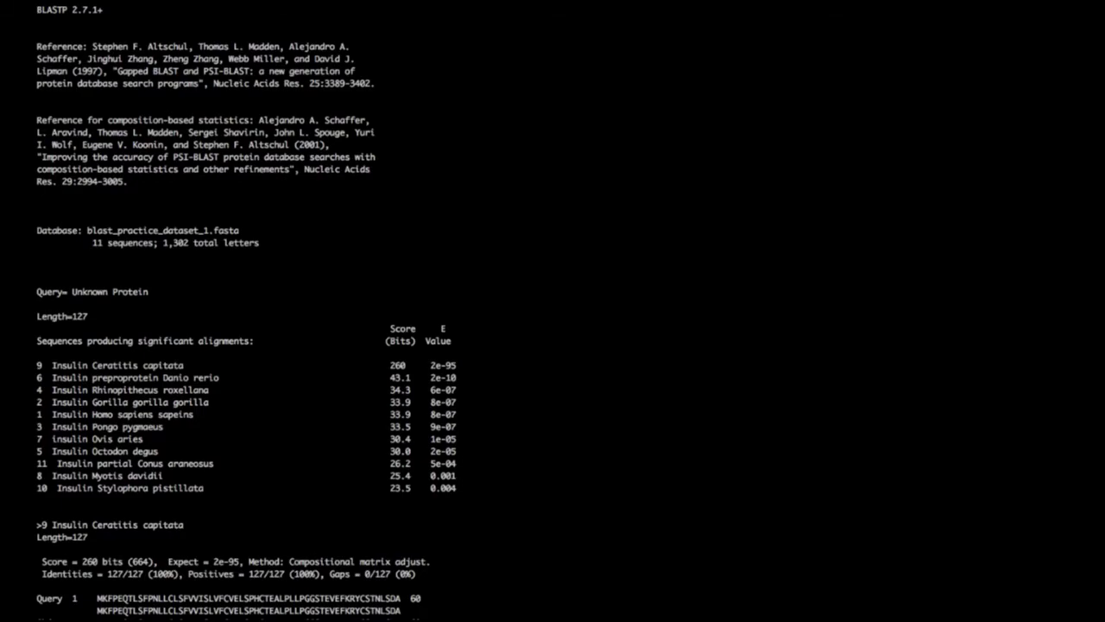
Exit the aligned.txt view, reopen the file with less and exit to the prompt
key(q)
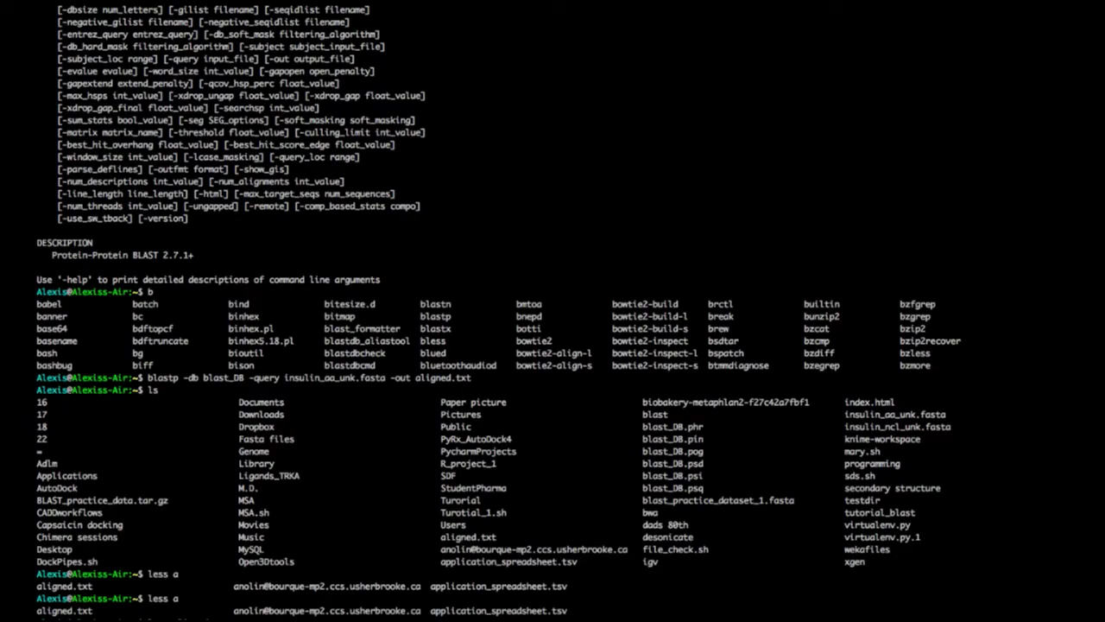
key(Up)
key(Return)
key(q)
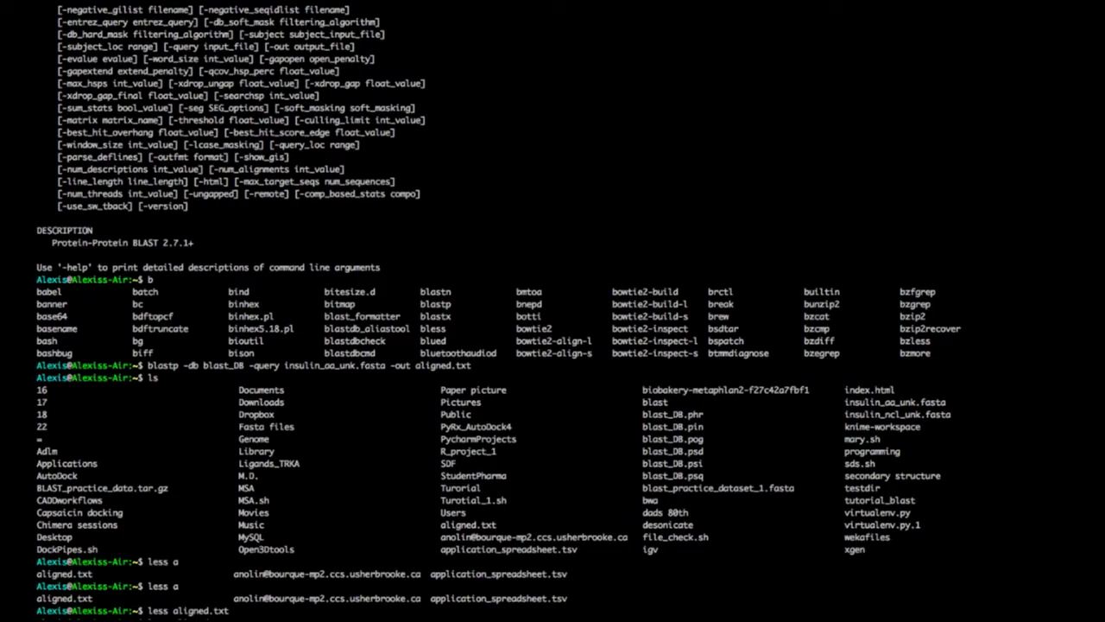
Locate the unknown nucleotide query file insulin_ncl_unk.fasta in the directory listing
scroll(492, 424, up, 6)
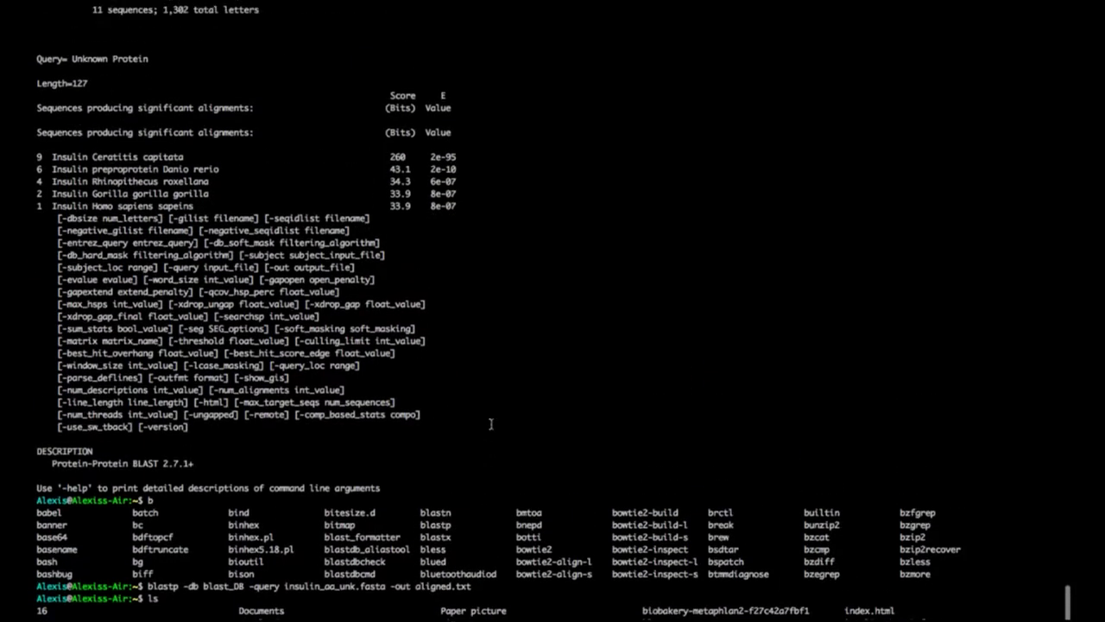
scroll(492, 424, down, 4)
scroll(532, 432, down, 3)
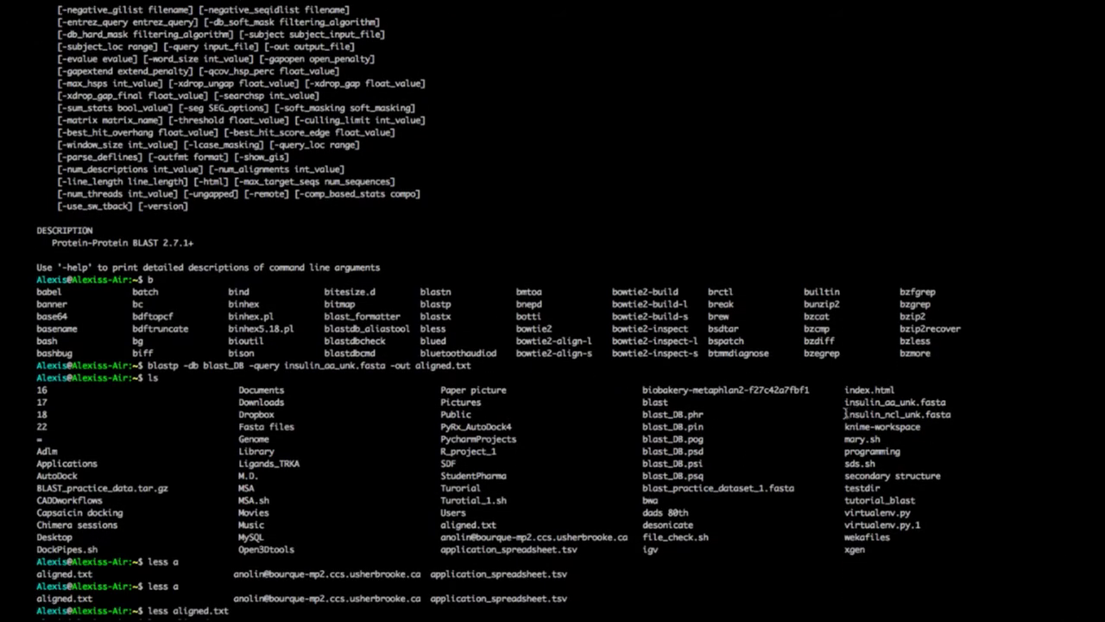
drag(844, 415, 953, 415)
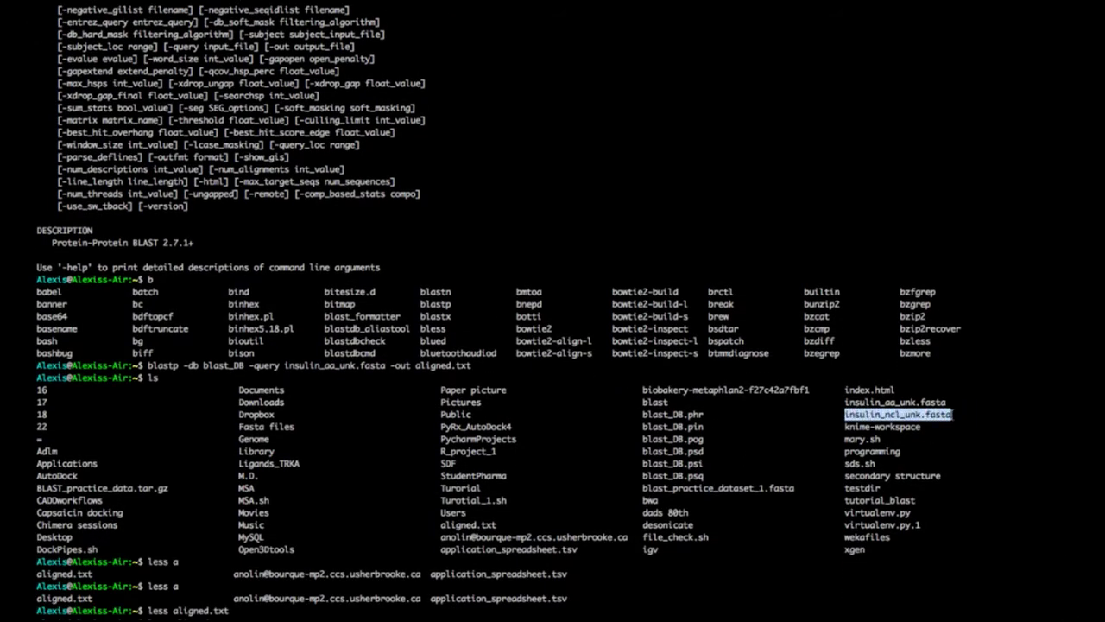
click(527, 593)
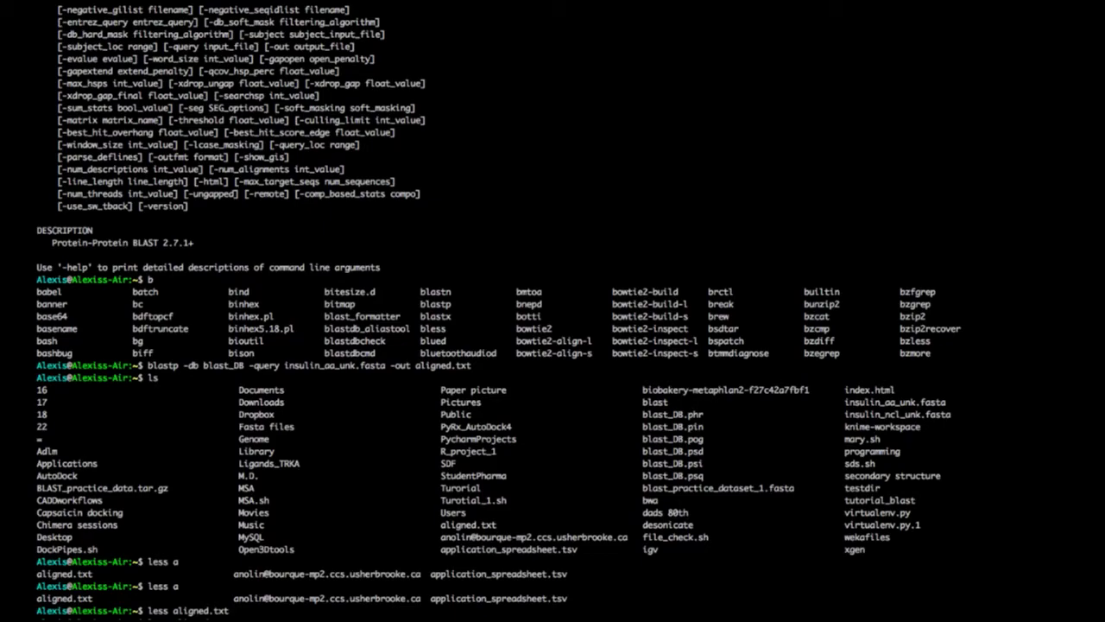
Locate the -remote option in the blastp usage help
scroll(539, 454, up, 5)
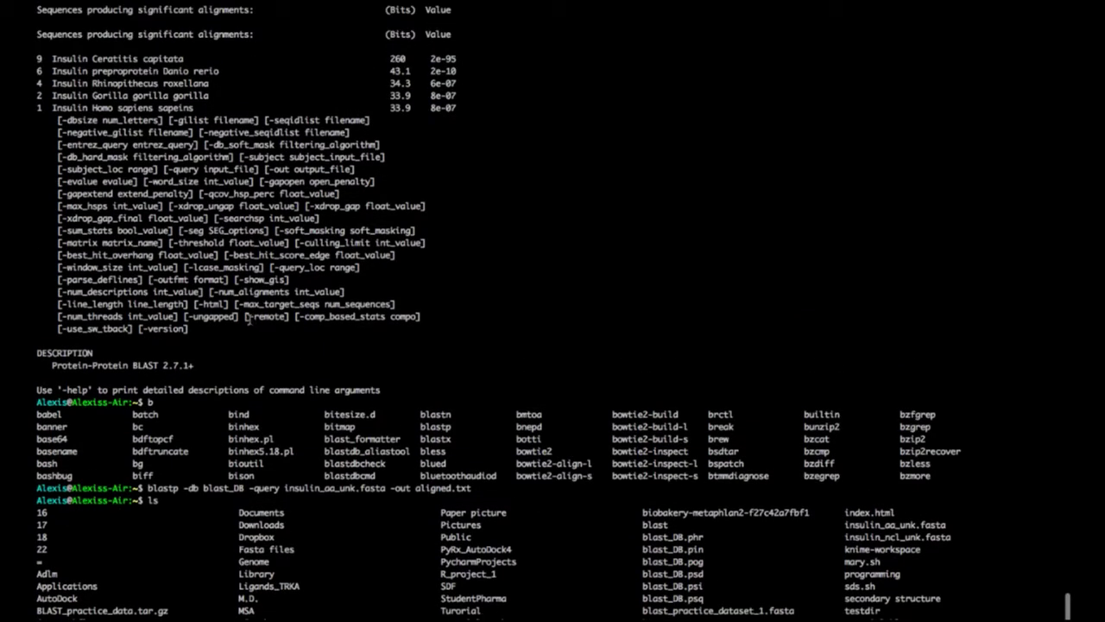
drag(247, 318, 286, 321)
triple_click(285, 321)
click(285, 323)
scroll(360, 406, down, 5)
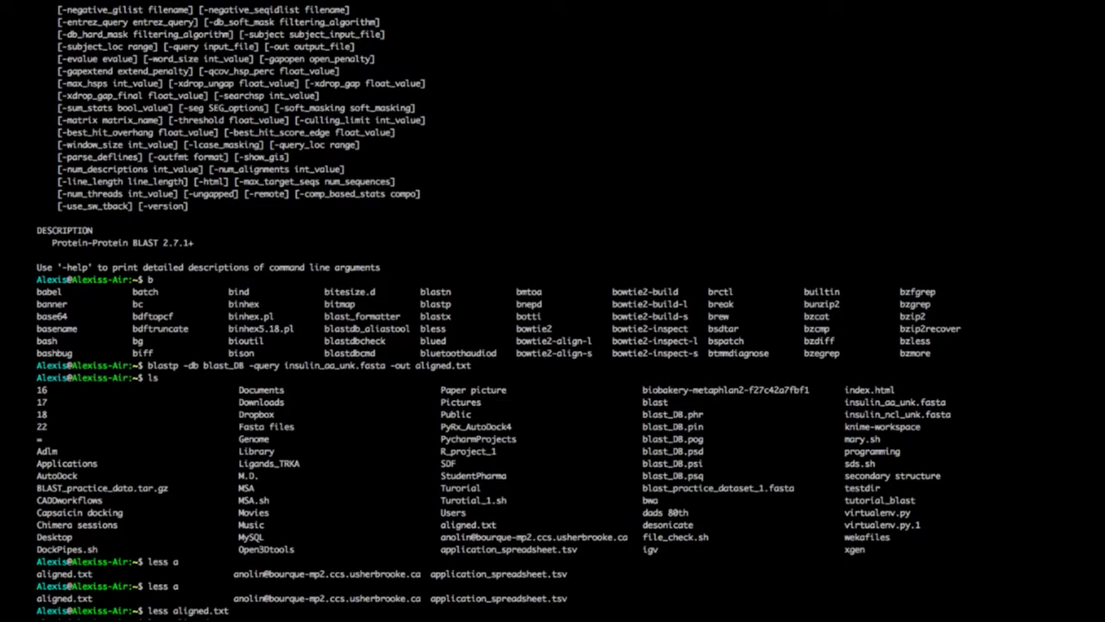
Switch to Chrome, open the NCBI Nucleotide BLAST page and review its search databases, leaving Nucleotide collection (nr/nt) selected
key(ctrl+Left)
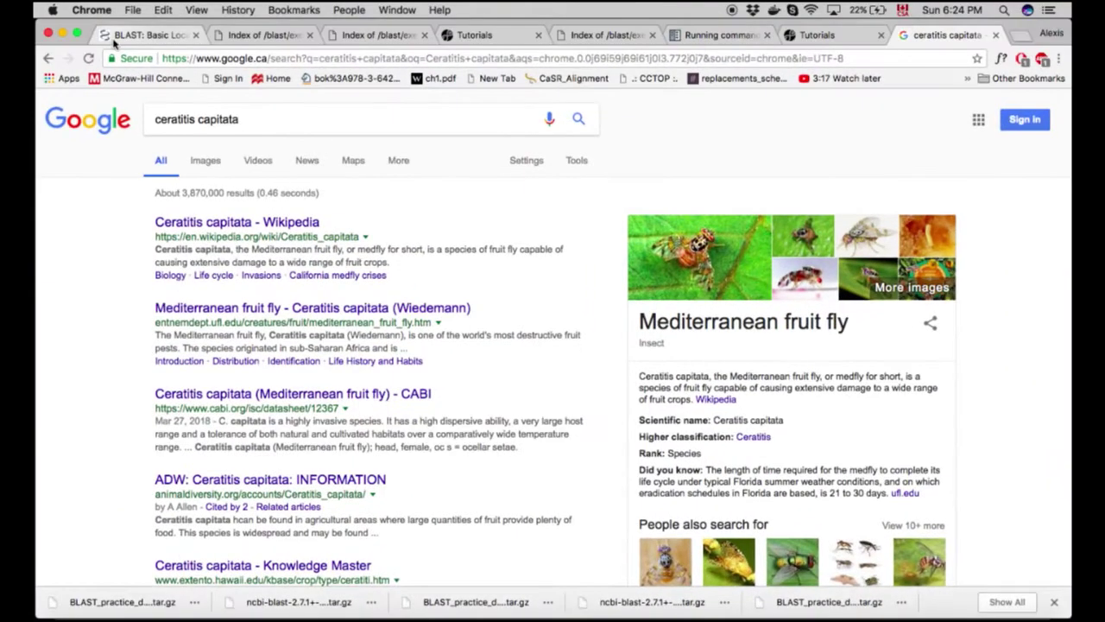
key(ctrl+Tab)
click(181, 300)
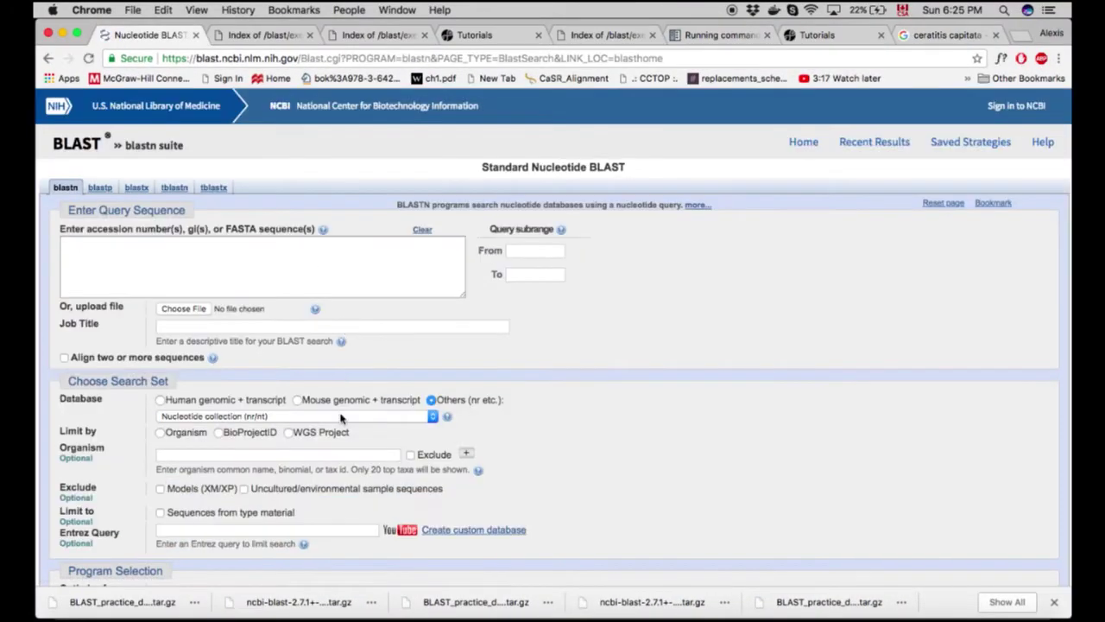
click(314, 412)
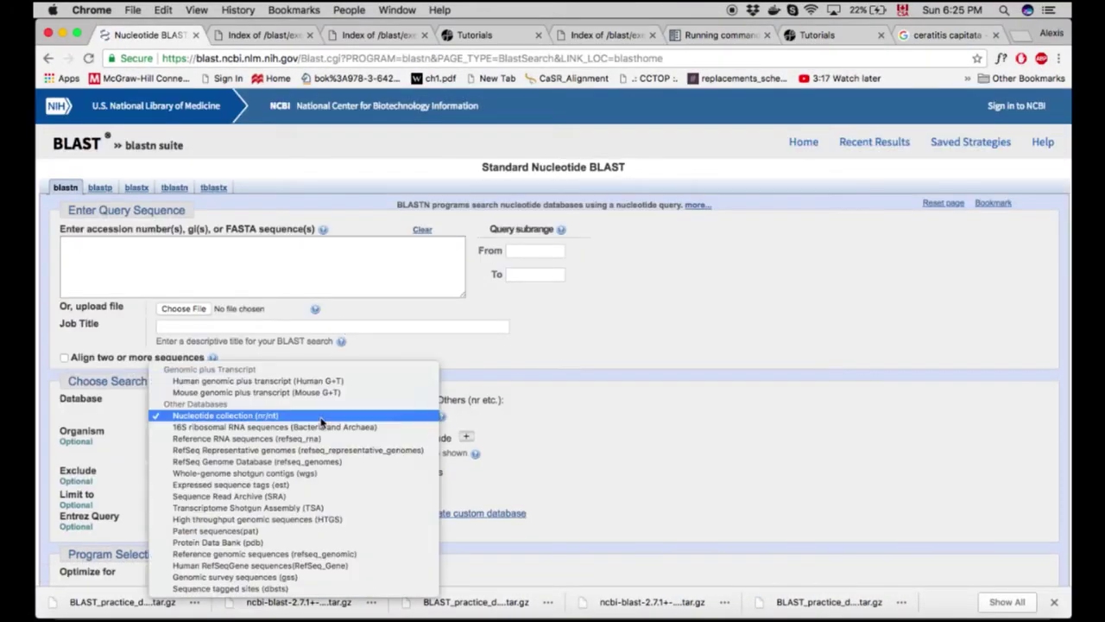
click(317, 419)
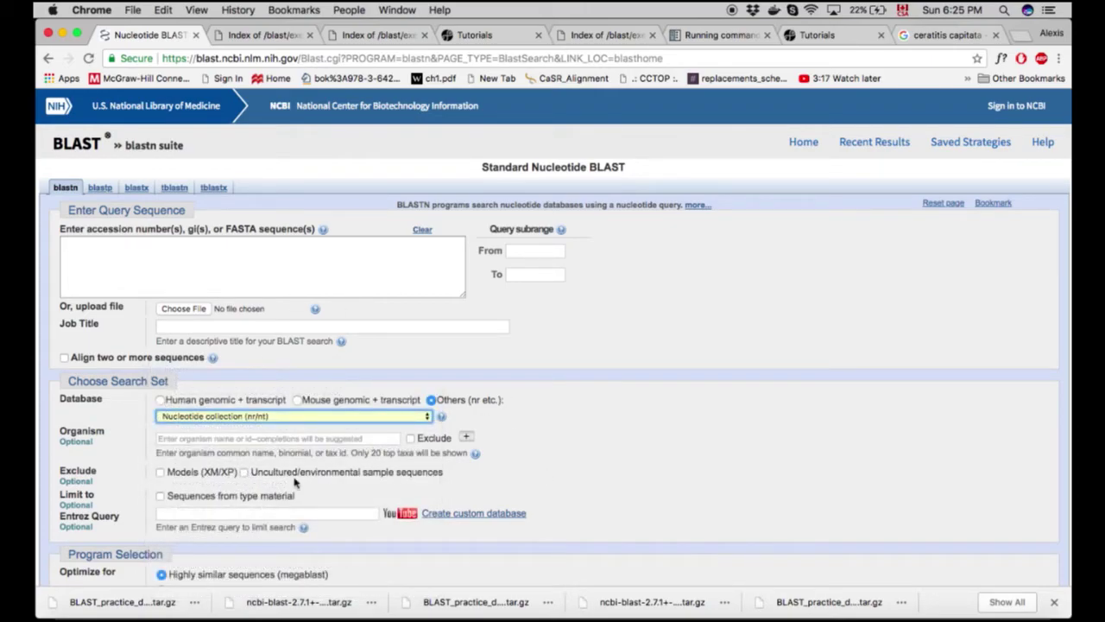
Switch back to Terminal and run the remote blastn search of insulin_ncl_unk.fasta against the nt database
key(ctrl+Up)
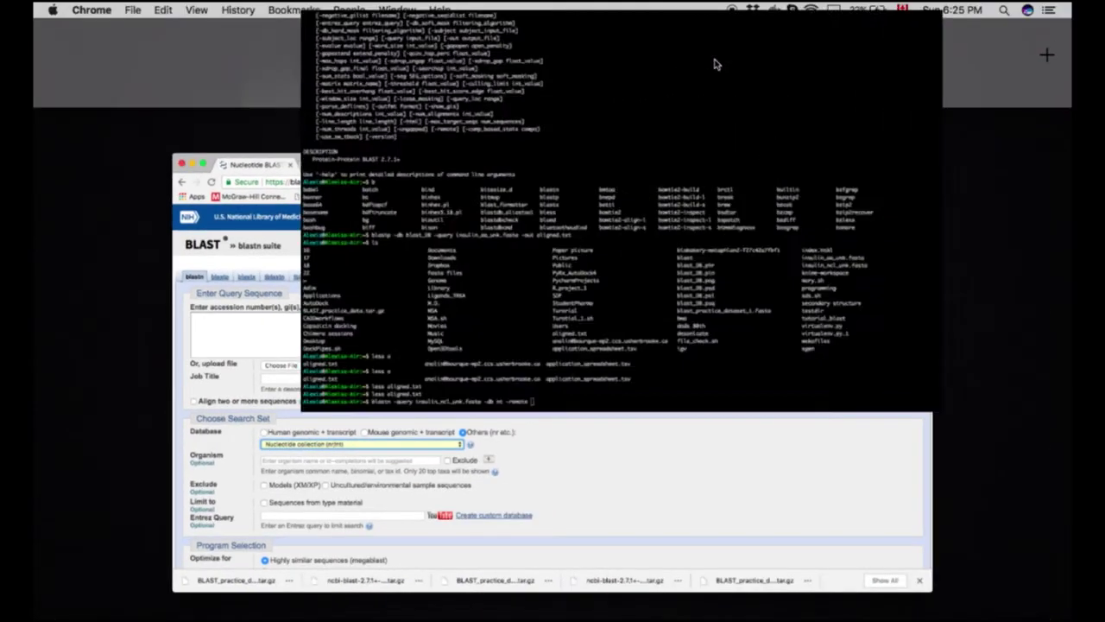
click(714, 64)
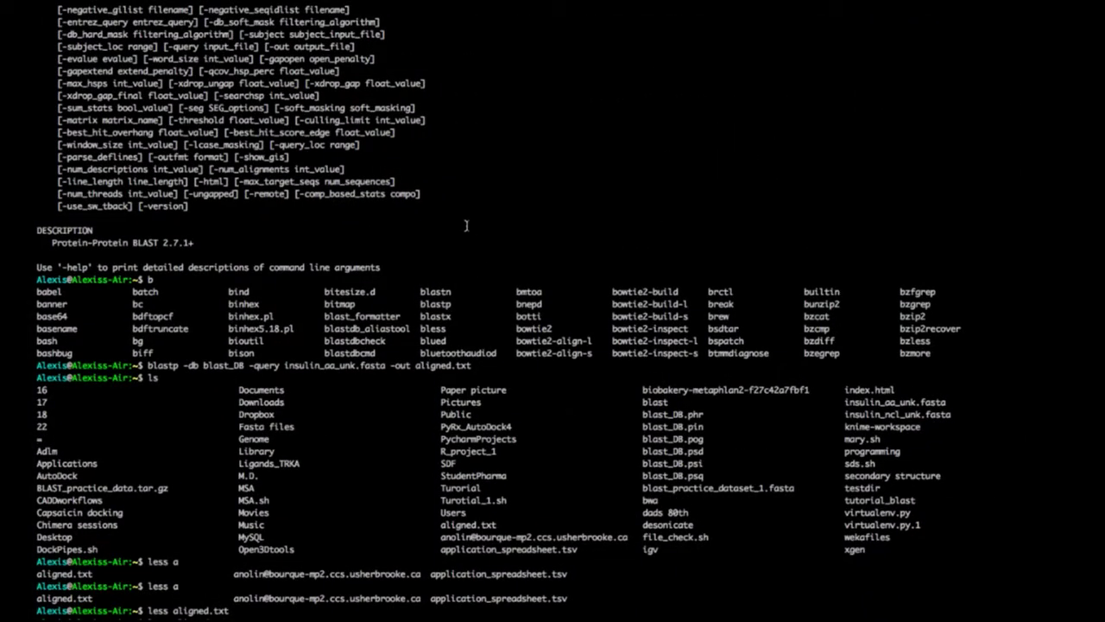
scroll(466, 226, down, 1)
scroll(360, 393, down, 5)
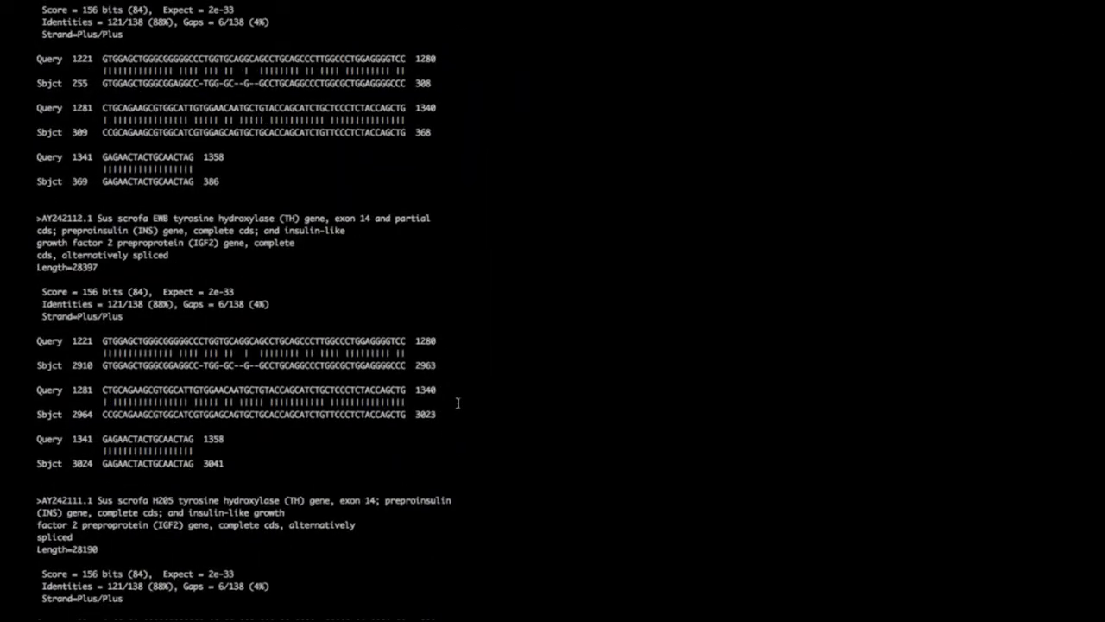
Examine the alignments and closing search statistics in the printed blastn output
scroll(458, 393, down, 15)
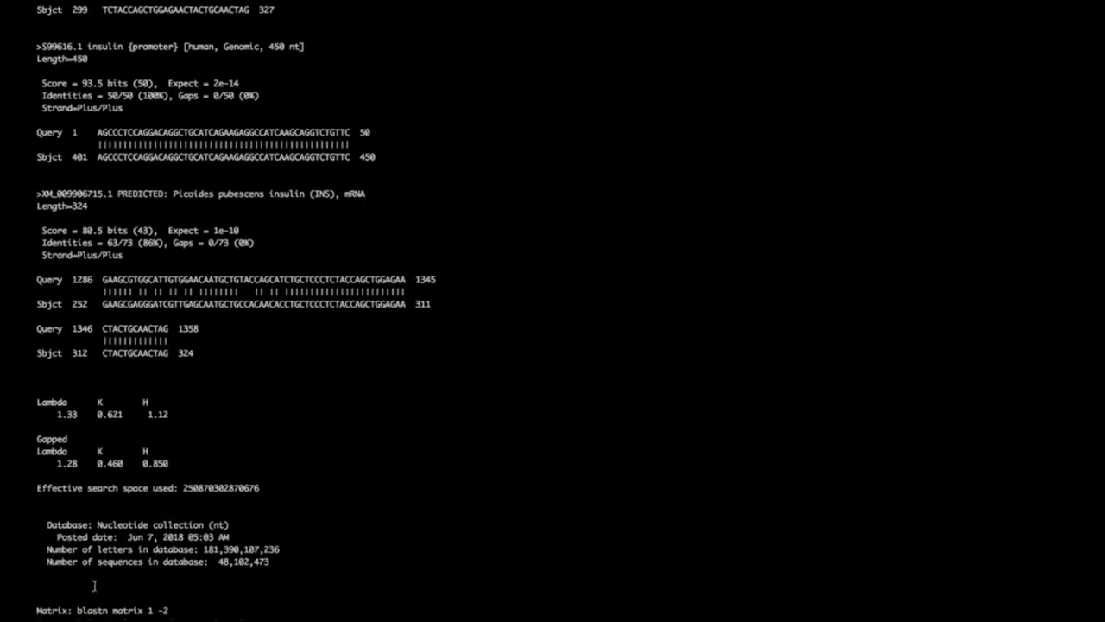
scroll(183, 421, up, 3)
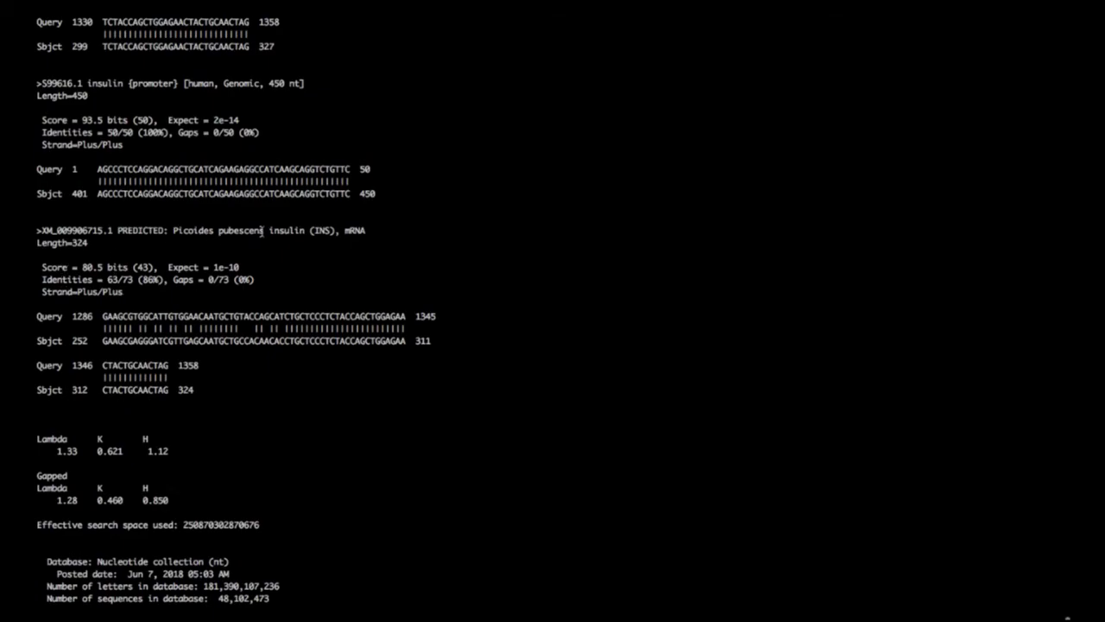
scroll(366, 305, up, 3)
scroll(366, 306, up, 5)
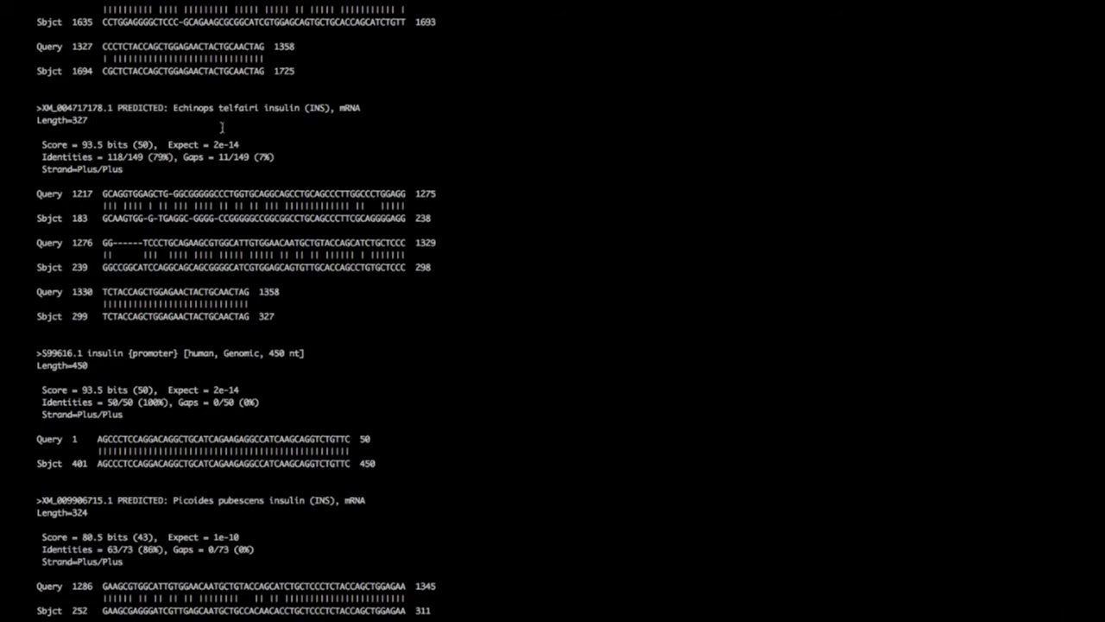
scroll(324, 121, up, 15)
scroll(324, 121, up, 20)
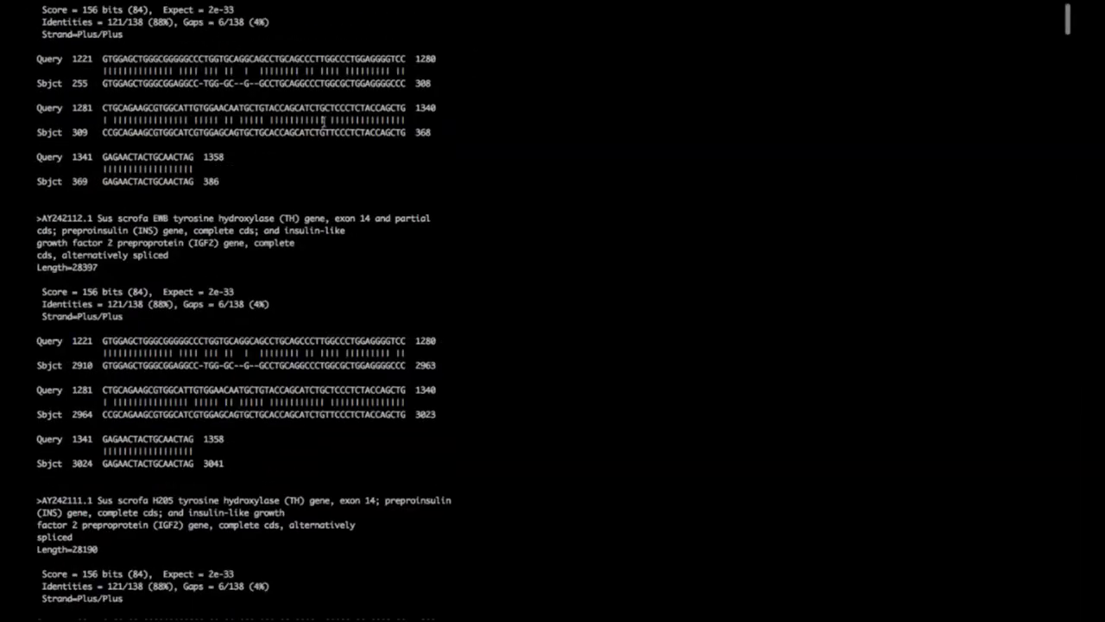
Rerun the remote blastn search of insulin_ncl_unk.fasta against nt, saving the output to insulin.out
scroll(324, 120, down, 5)
scroll(324, 120, down, 20)
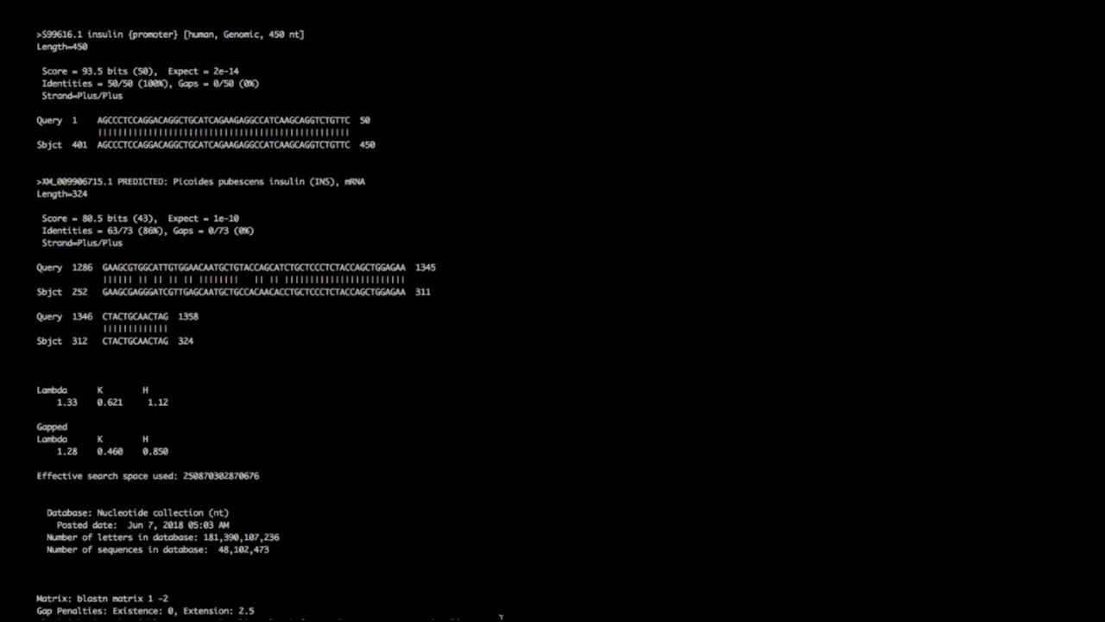
scroll(348, 253, up, 20)
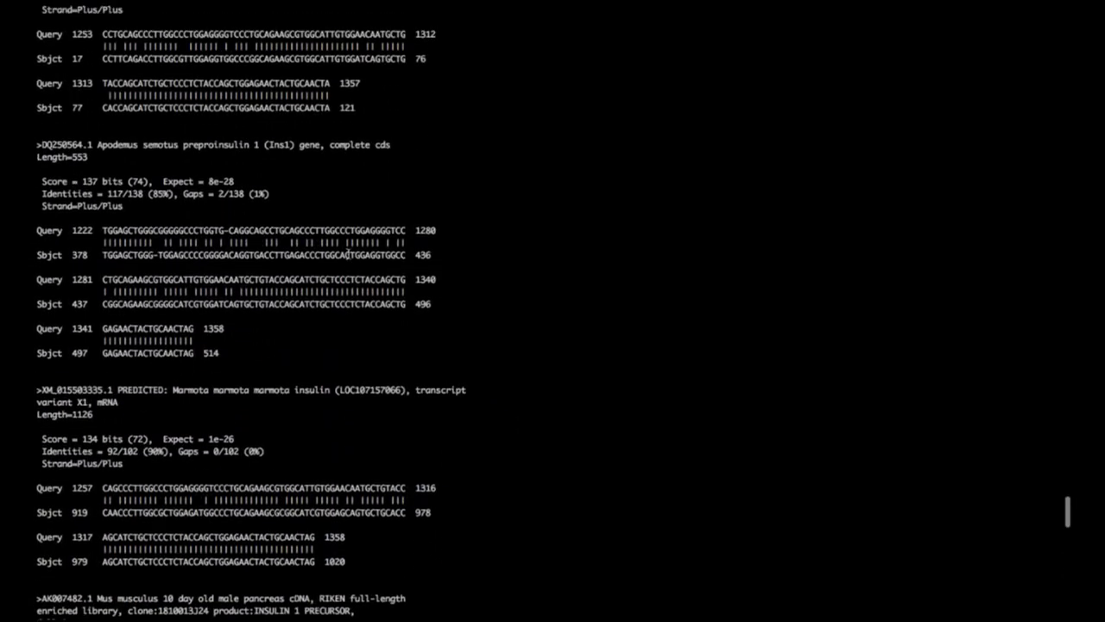
scroll(354, 268, up, 20)
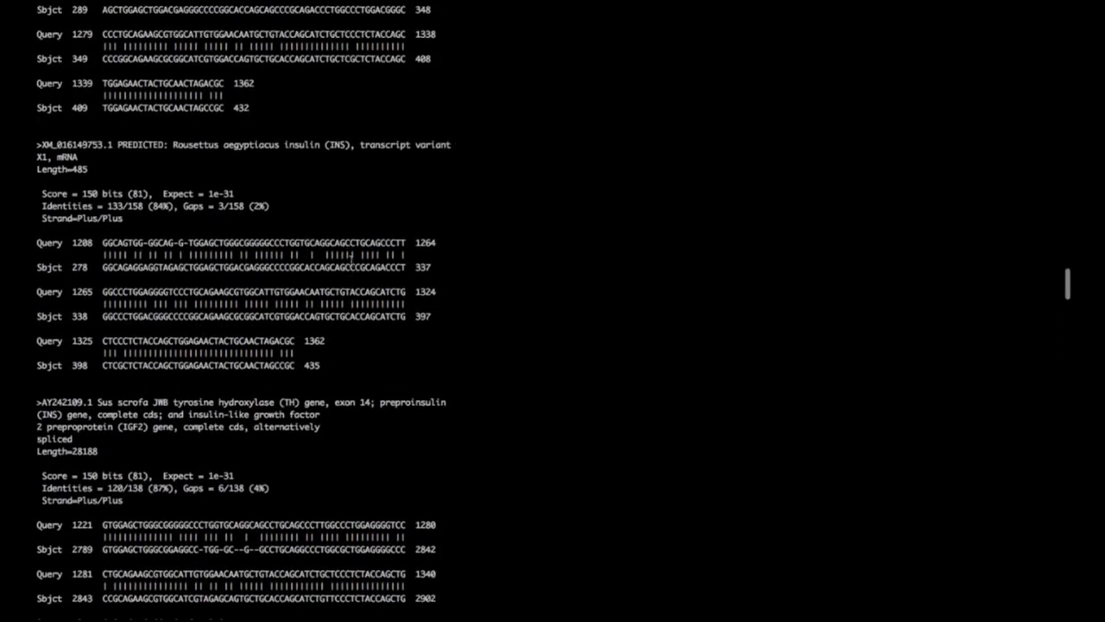
scroll(358, 277, down, 20)
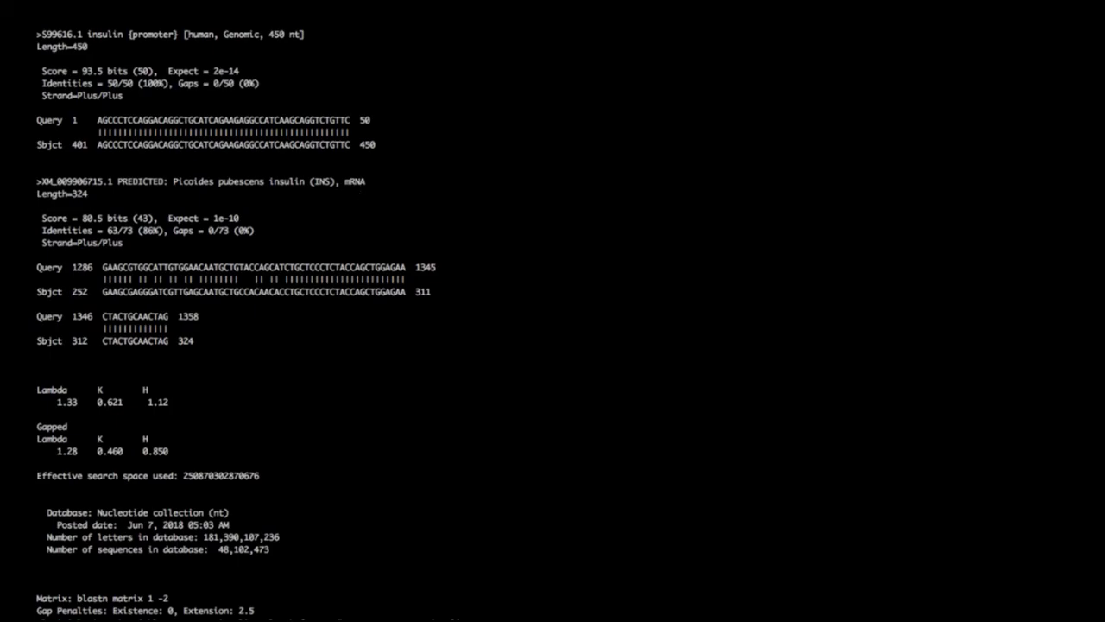
Open the insulin.out results file with less
text(less in)
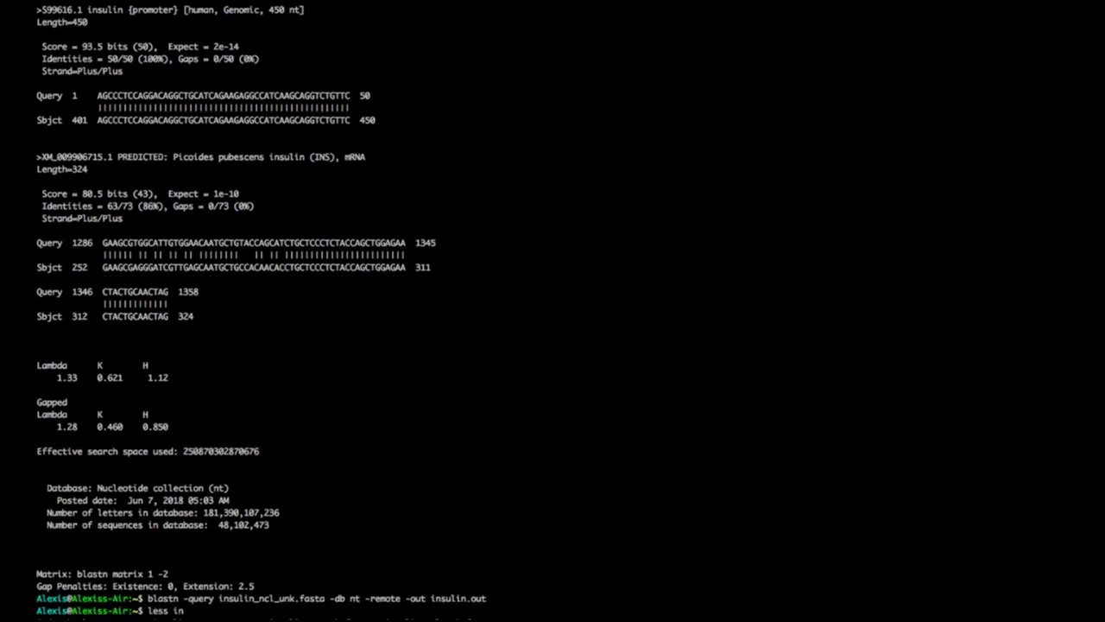
text(sulin.out)
key(Return)
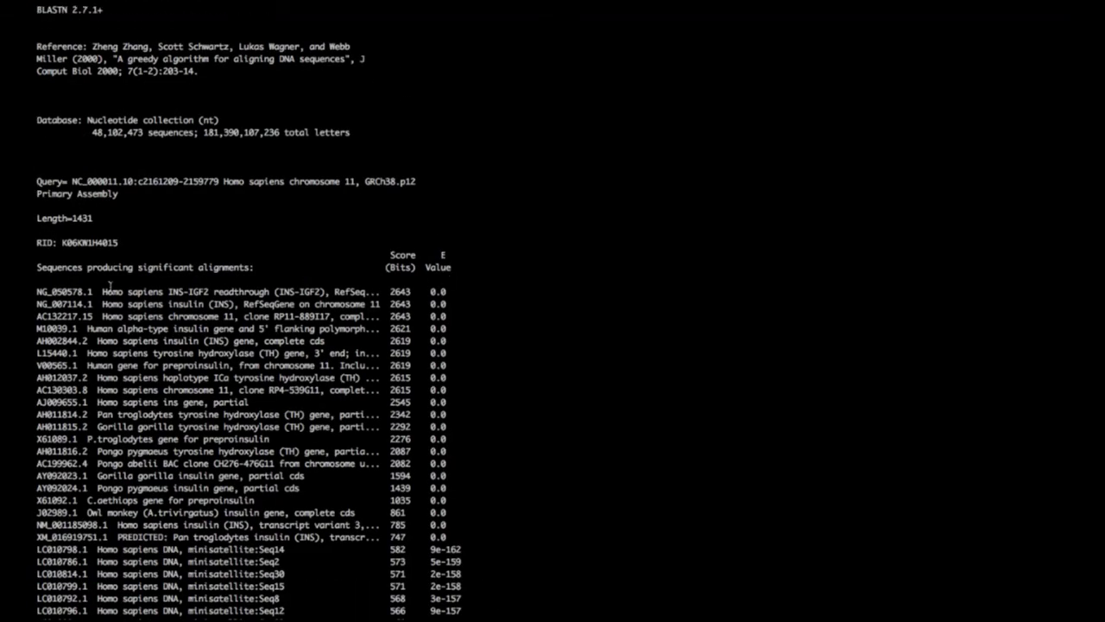
Examine the descriptions of the first hits in the list of significant alignments
triple_click(100, 292)
drag(102, 292, 356, 294)
drag(119, 304, 130, 304)
click(117, 334)
Examine the scores and E values from the first hit to XM_016919751.1, and recheck the top hit's species
scroll(117, 334, down, 1)
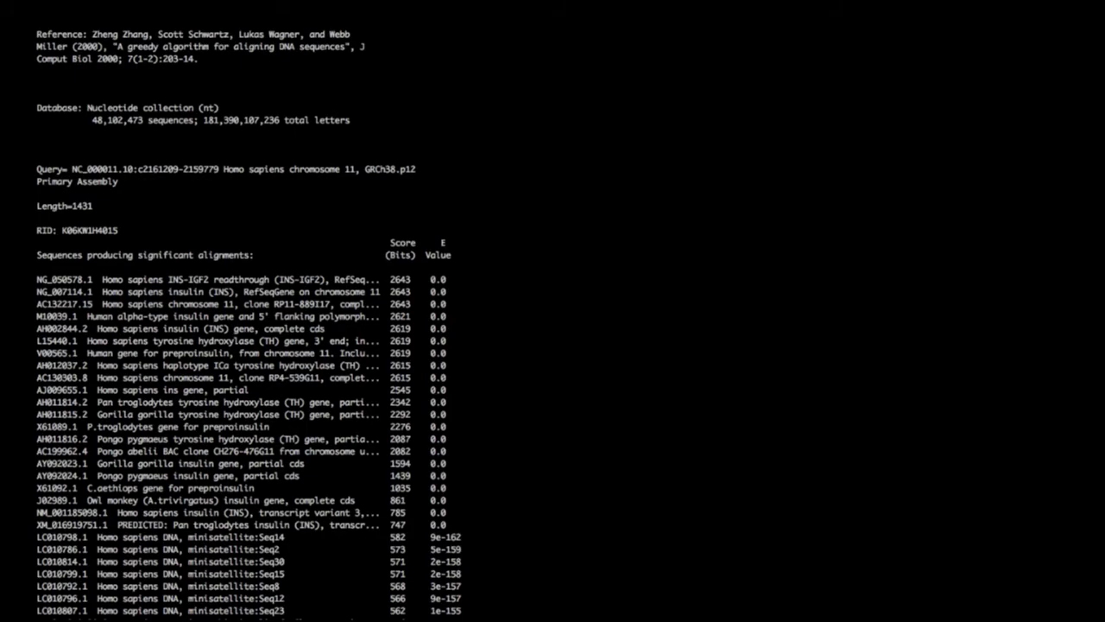
drag(416, 283, 423, 516)
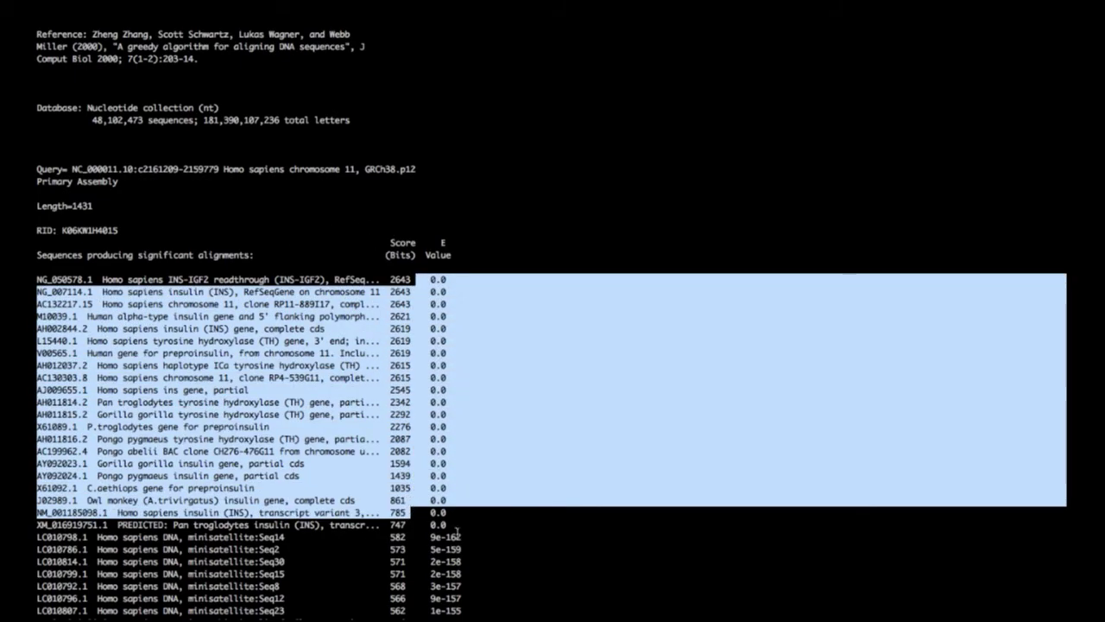
triple_click(449, 526)
click(449, 524)
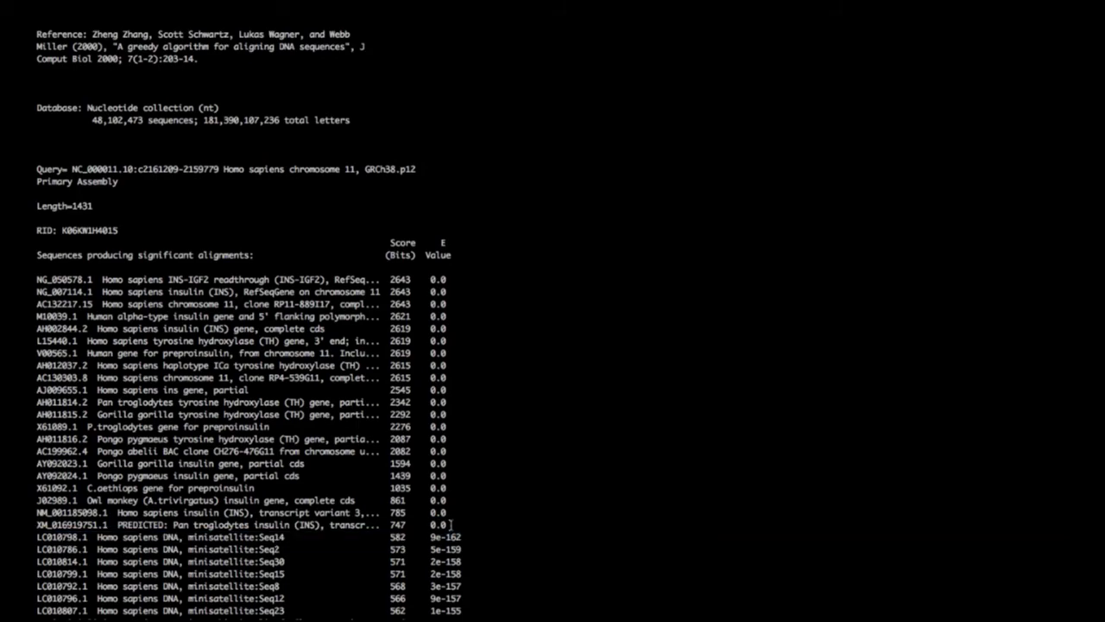
drag(450, 523, 380, 524)
click(599, 524)
drag(102, 279, 229, 279)
click(227, 279)
Exit the results view and start a less command with "in", listing the matching file names
text(less in)
key(Tab)
key(Tab)
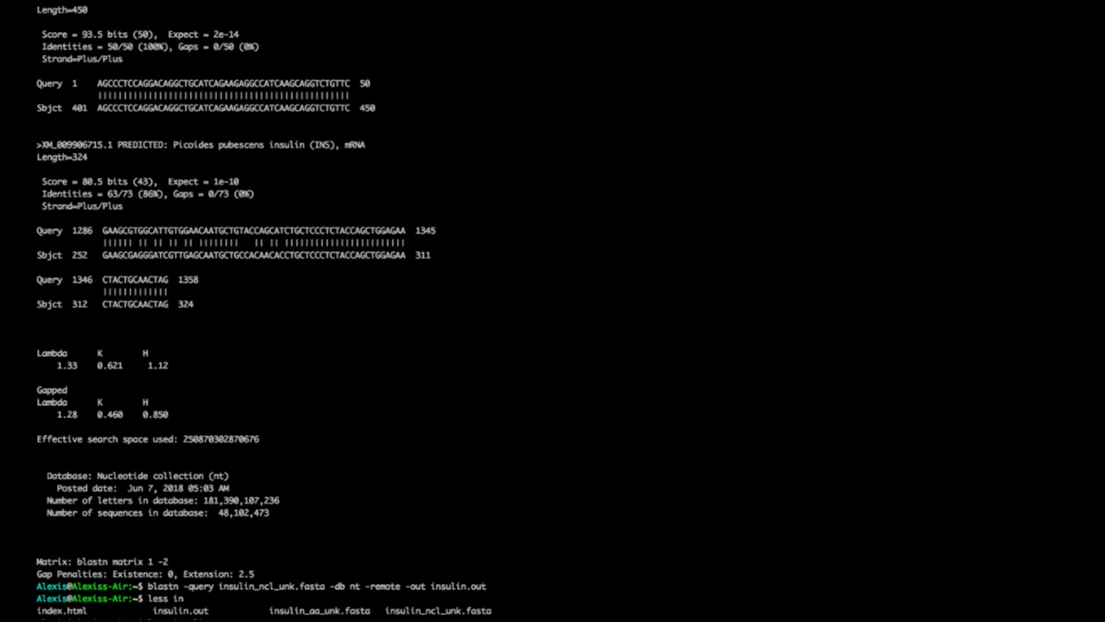